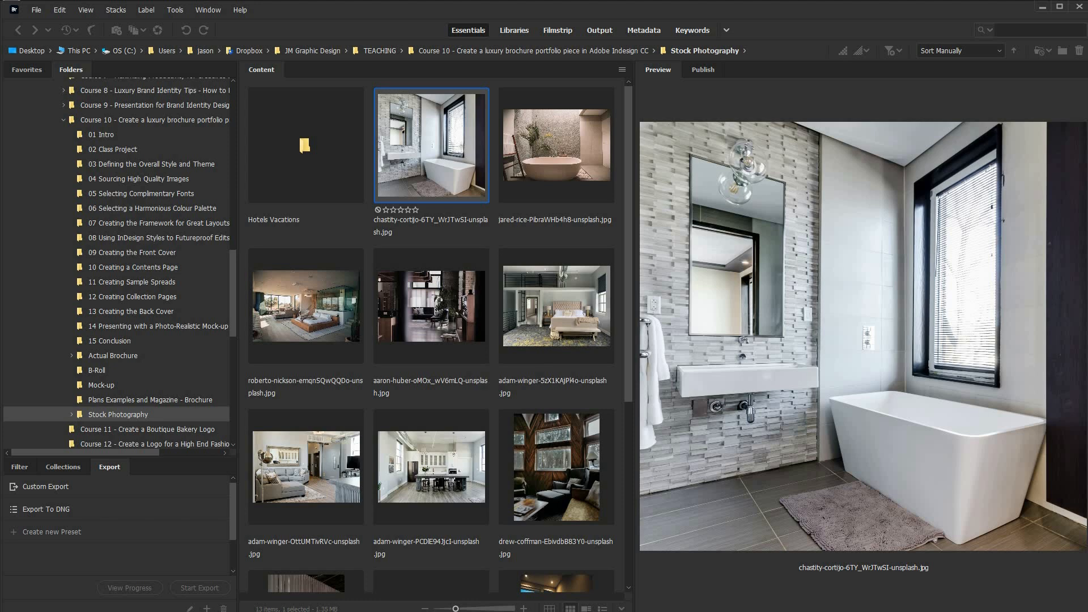
# Select the dark loft interior and wood-panelled lounge photos in the Stock Photography folder.
pyautogui.click(425, 328)
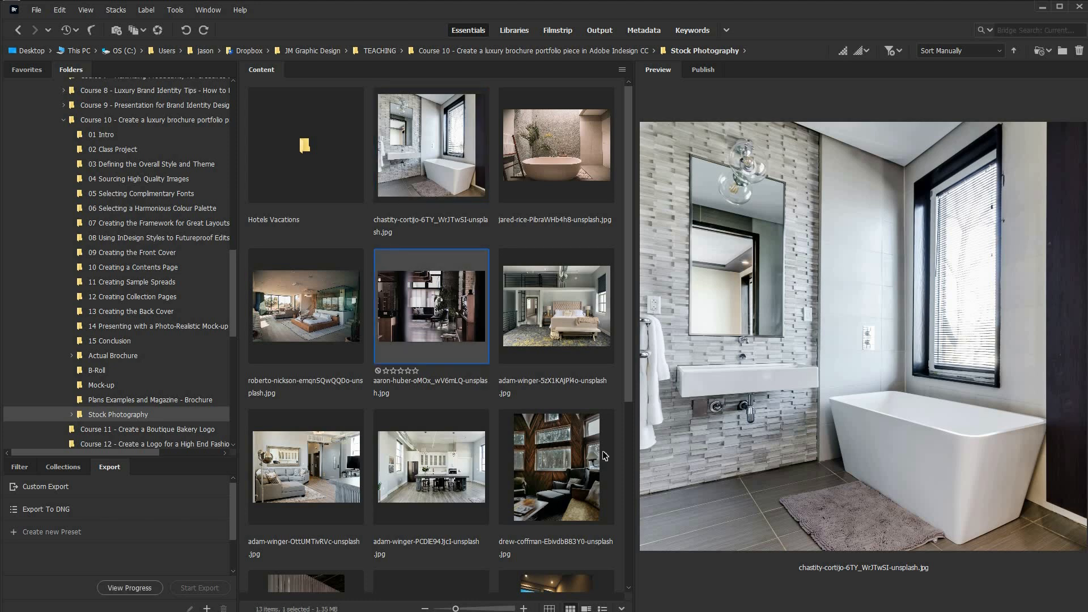
pyautogui.keyDown('ctrl'); pyautogui.click(567, 466); pyautogui.keyUp('ctrl')
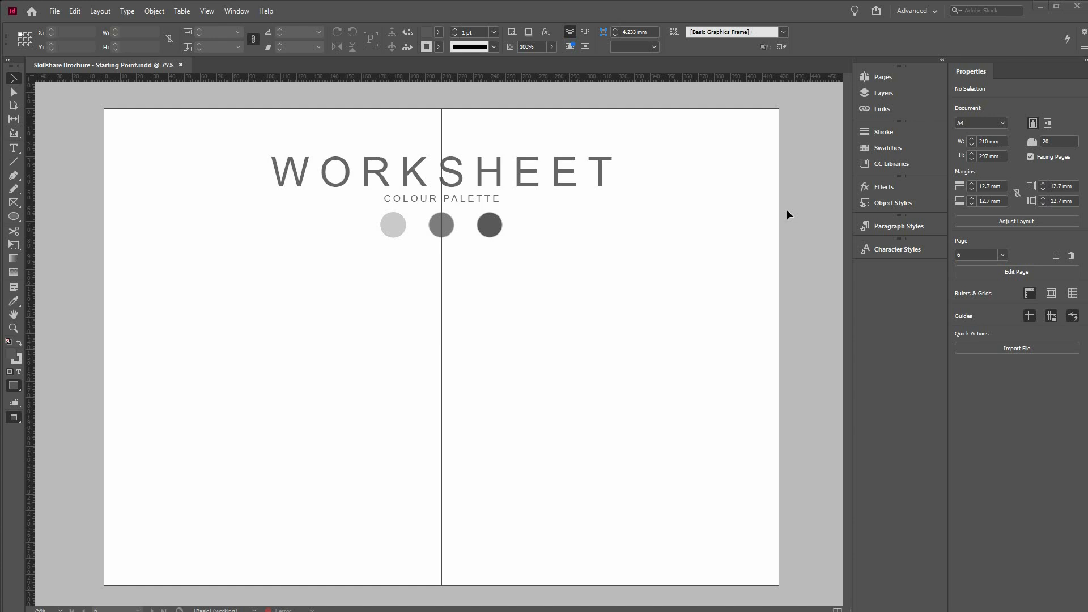
# Switch to InDesign, display the worksheet spread's guides and frame edges, and select the empty picture frames in the upper row.
pyautogui.press('w')
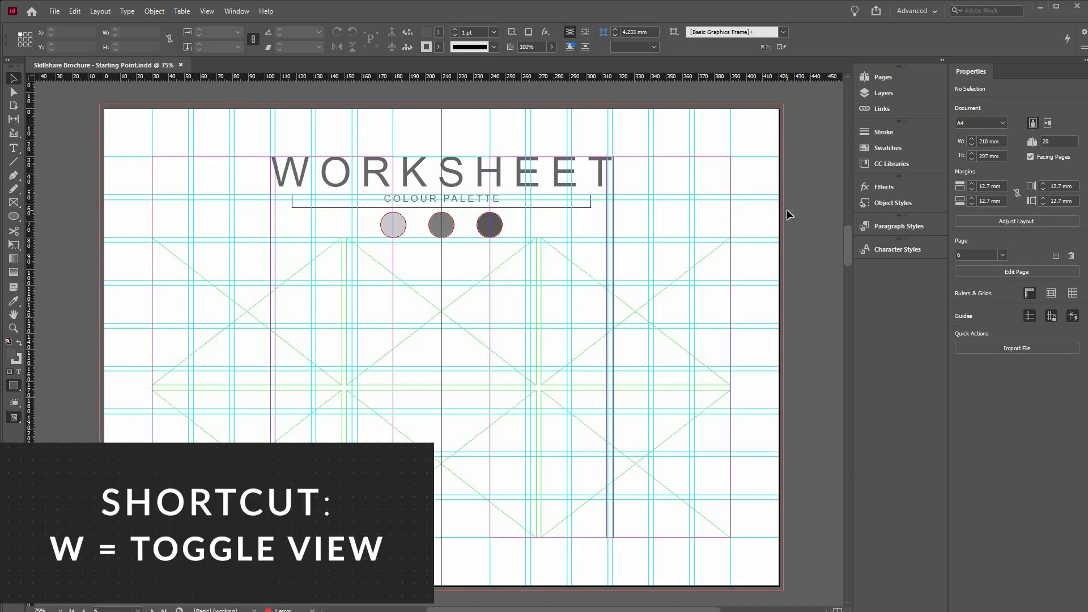
pyautogui.click(15, 418)
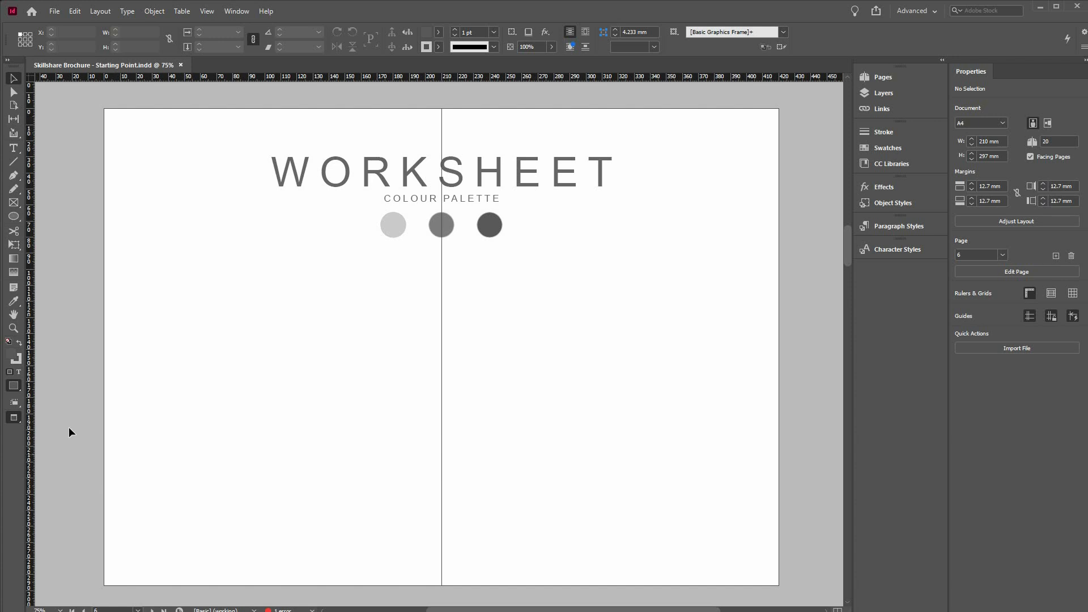
pyautogui.press('w')
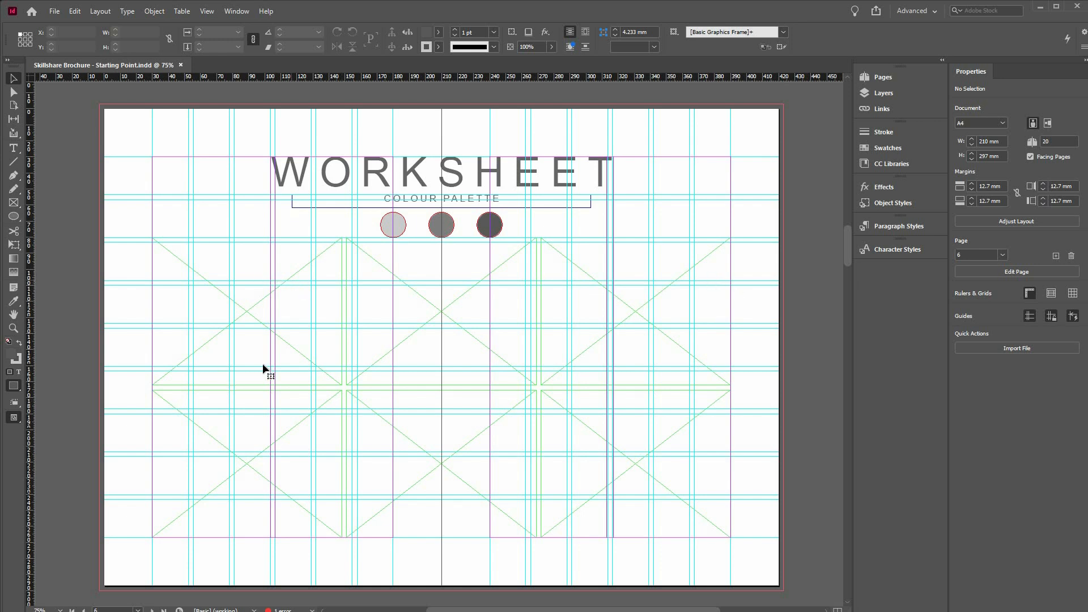
pyautogui.click(292, 347)
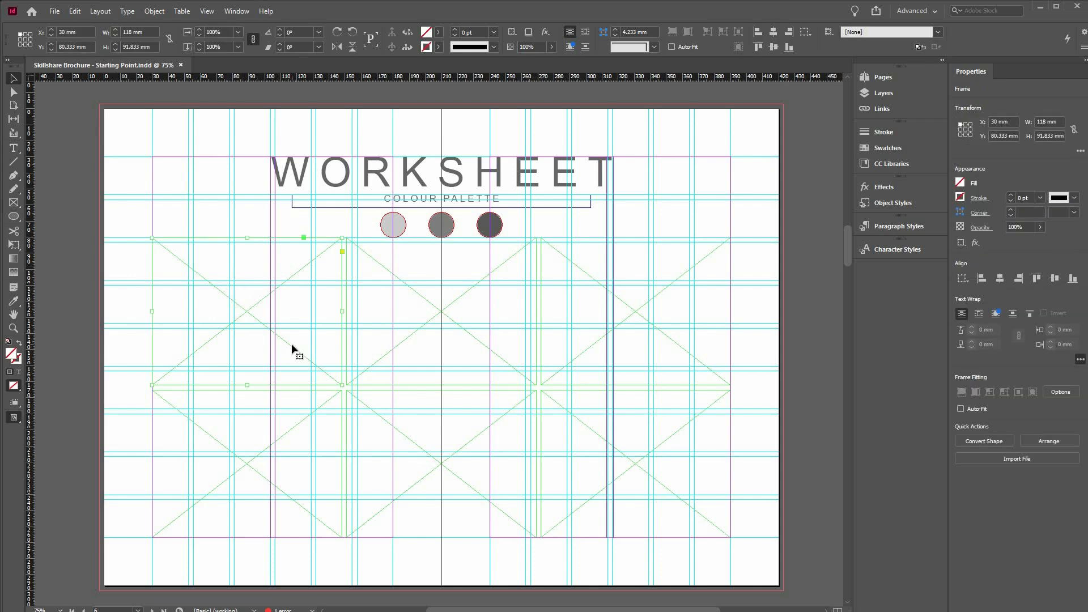
pyautogui.click(406, 310)
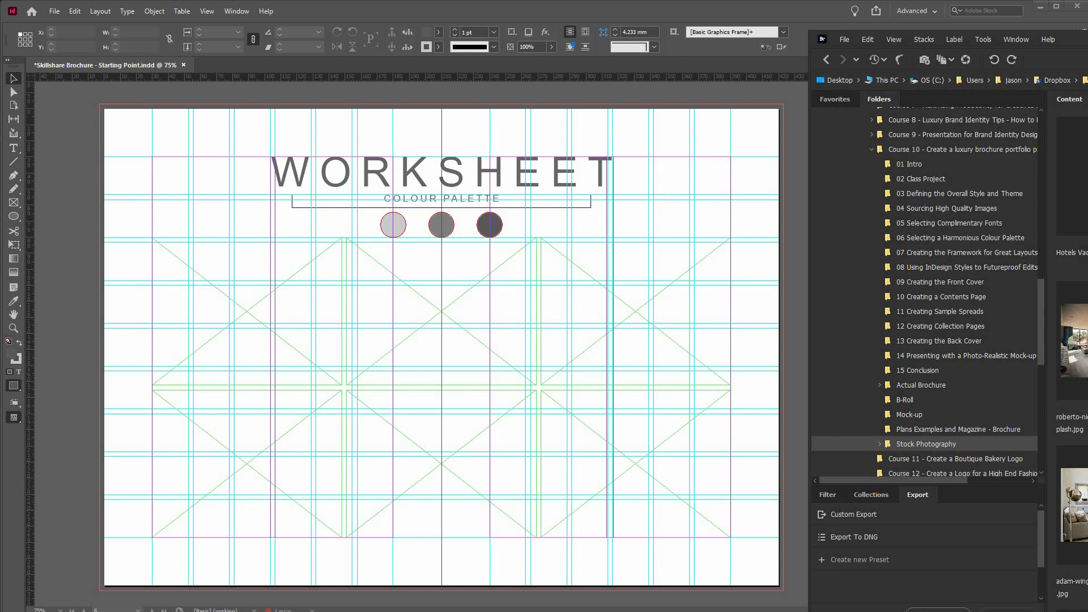
# Add the bedroom and chair photos to the Bridge selection and place the six interior photos into the six worksheet frames, one per frame.
pyautogui.click(1078, 340)
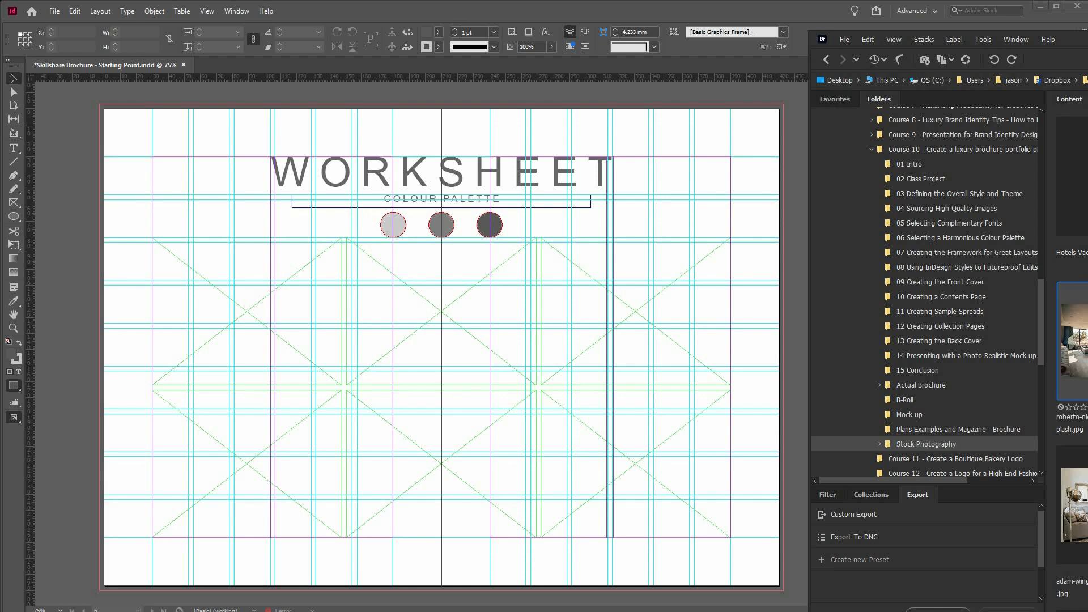
pyautogui.scroll(-5, 1071, 351)
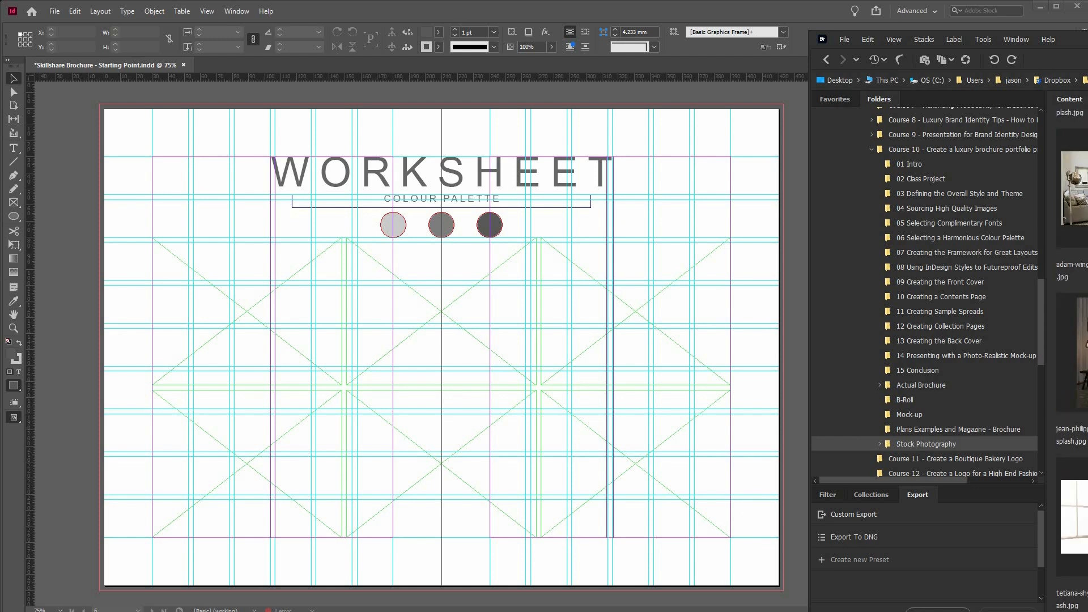
pyautogui.moveTo(1081, 362); pyautogui.dragTo(135, 298)
pyautogui.click(307, 286)
pyautogui.click(503, 254)
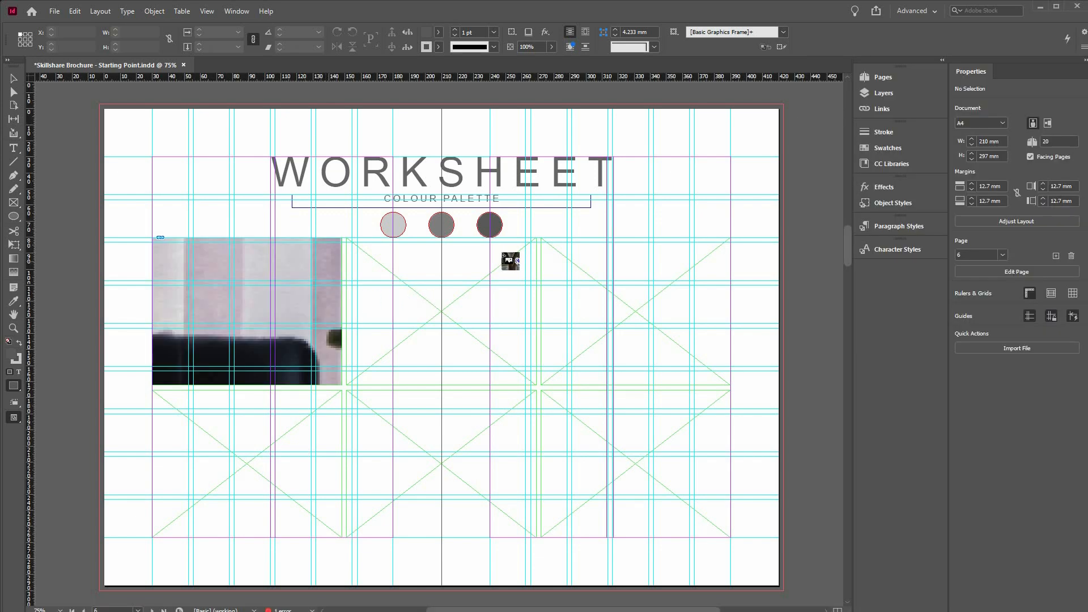
pyautogui.click(712, 260)
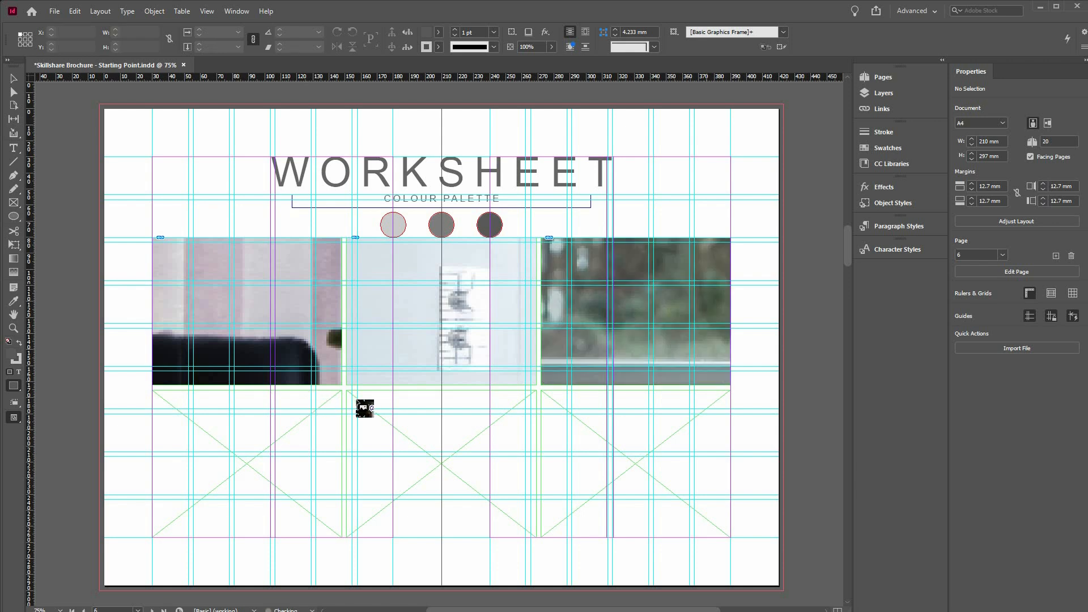
pyautogui.click(369, 398)
pyautogui.click(580, 398)
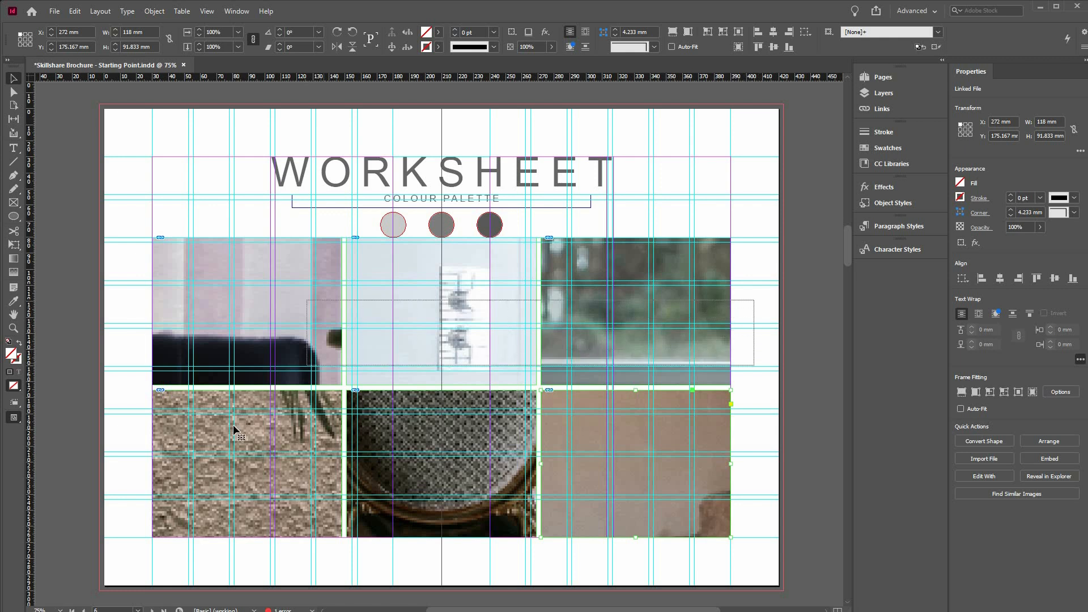
# Fit the photos in all six worksheet frames with Fill Frame Proportionally.
pyautogui.keyDown('shift'); pyautogui.click(249, 371); pyautogui.keyUp('shift')
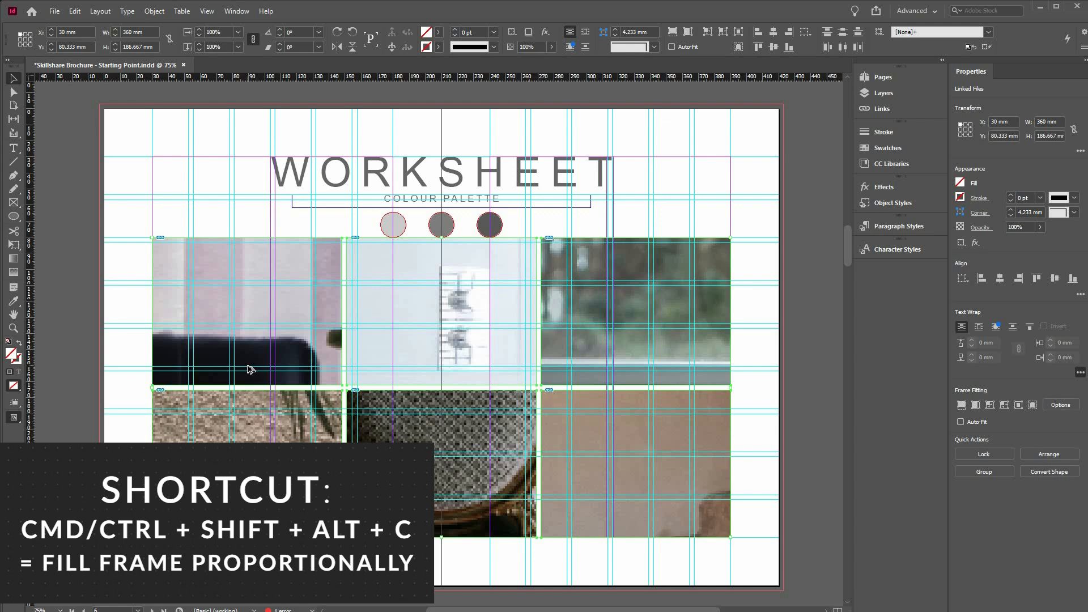
pyautogui.hotkey('ctrl', 'shift', 'alt', 'c')
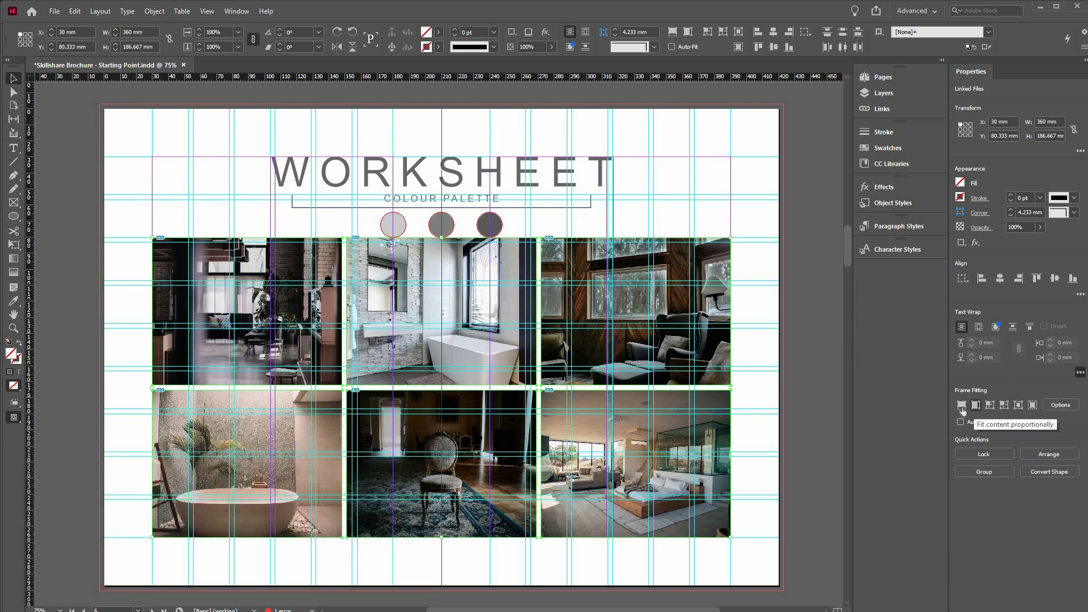
pyautogui.click(963, 405)
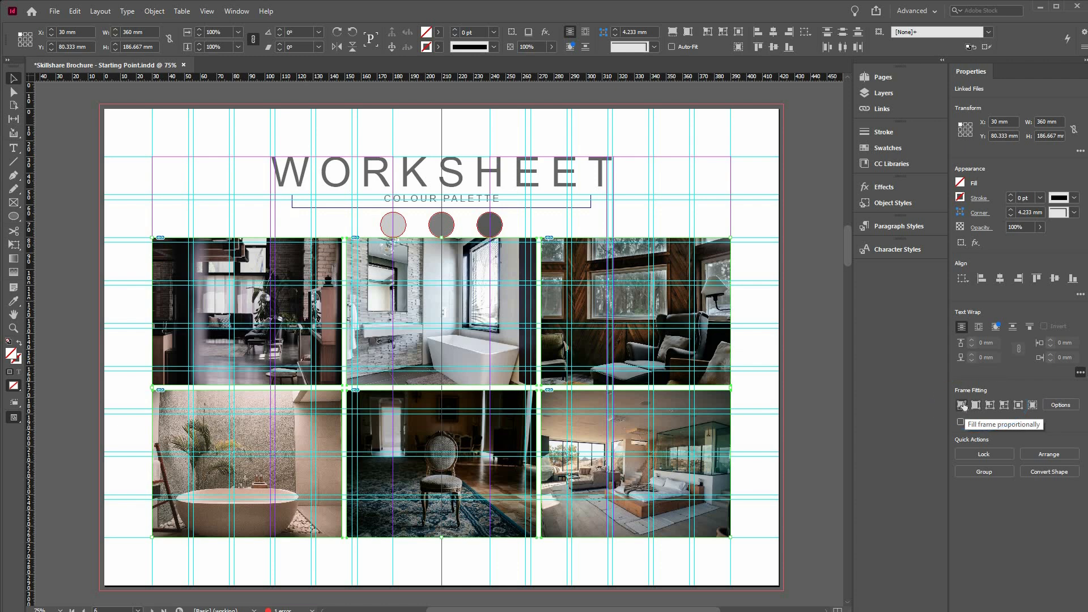
pyautogui.click(759, 348)
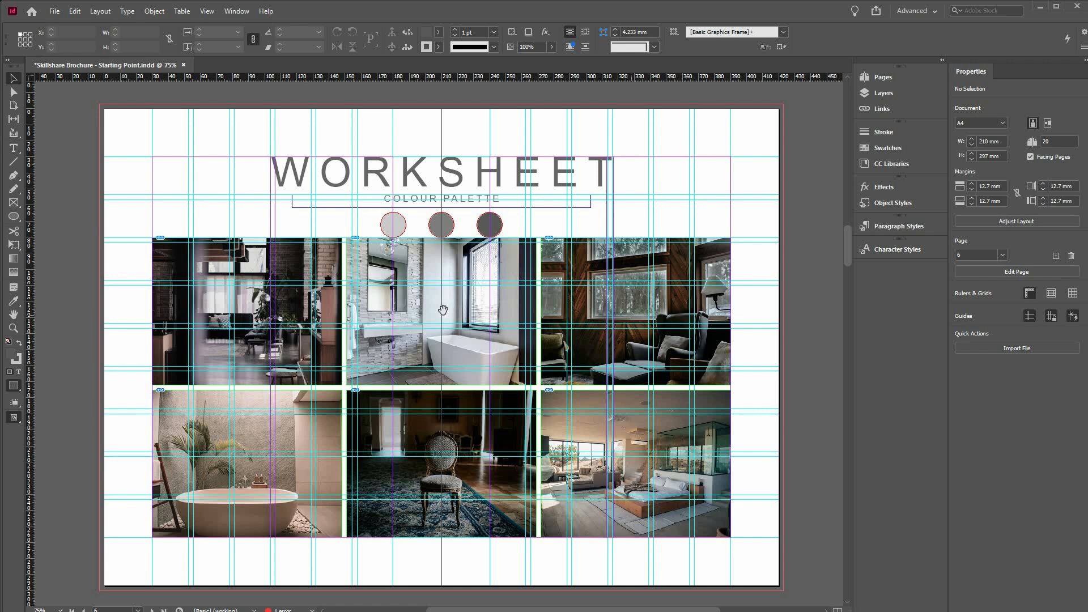
# Shift the wood-panelled lounge photo upward within its frame to a Y offset of about -40.8 mm.
pyautogui.click(632, 307)
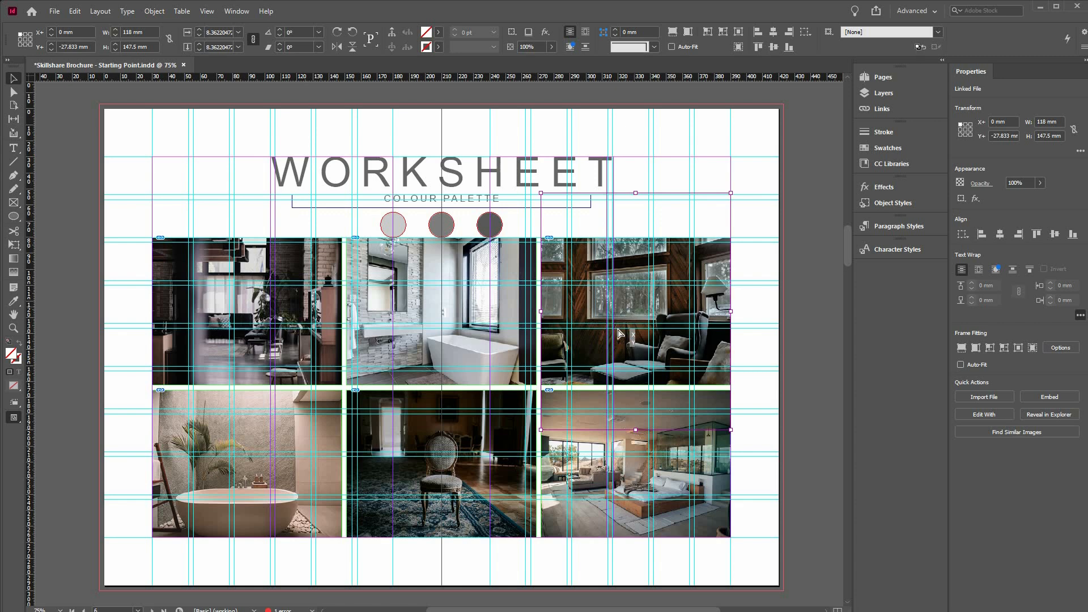
pyautogui.moveTo(619, 328); pyautogui.dragTo(634, 285)
pyautogui.moveTo(637, 235); pyautogui.dragTo(622, 177)
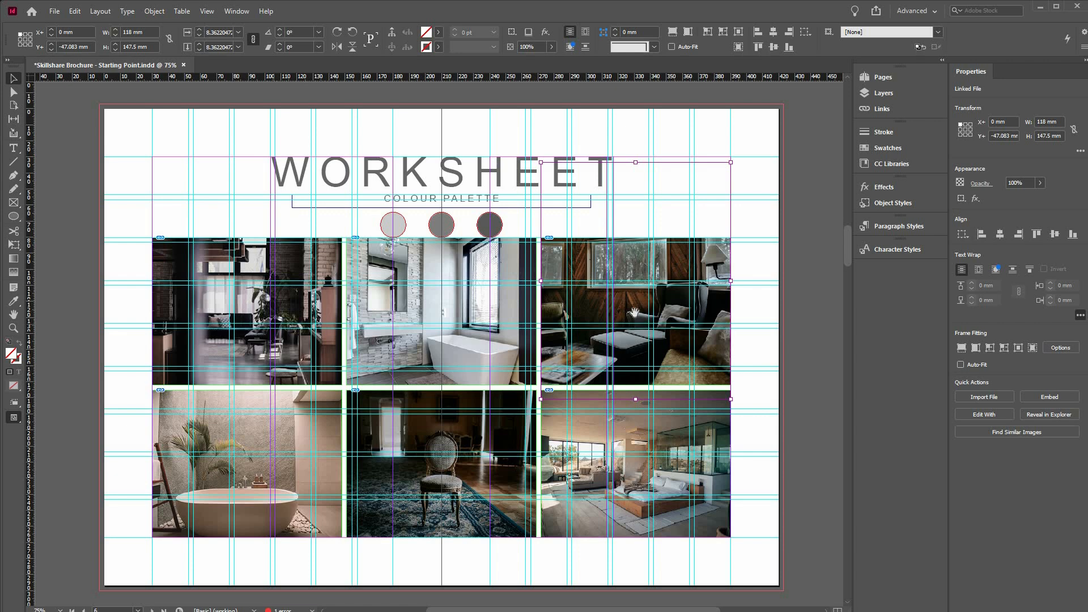
pyautogui.moveTo(638, 295); pyautogui.dragTo(638, 300)
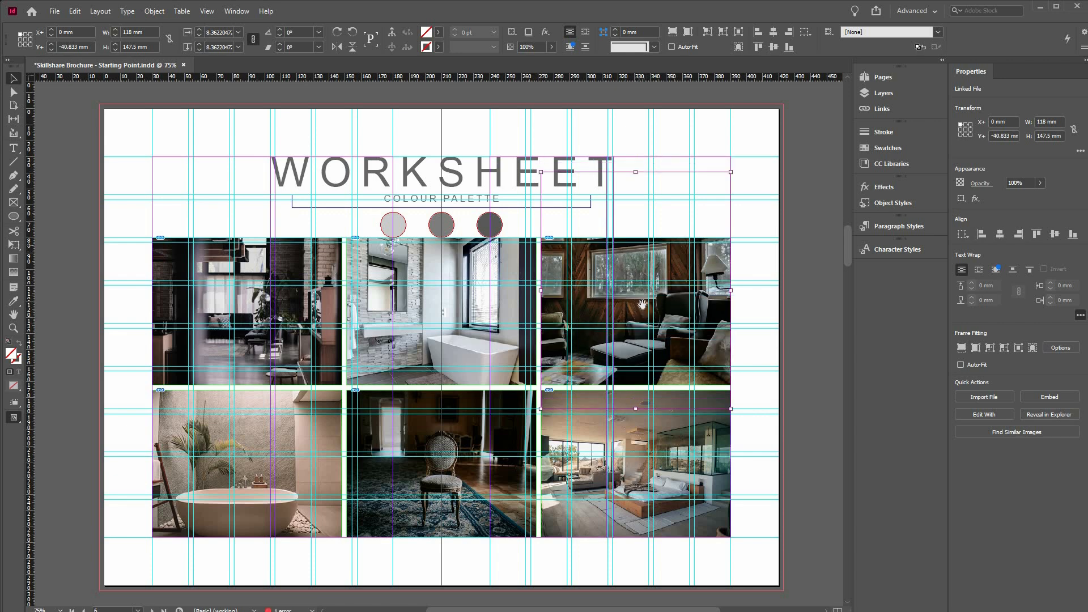
pyautogui.click(638, 474)
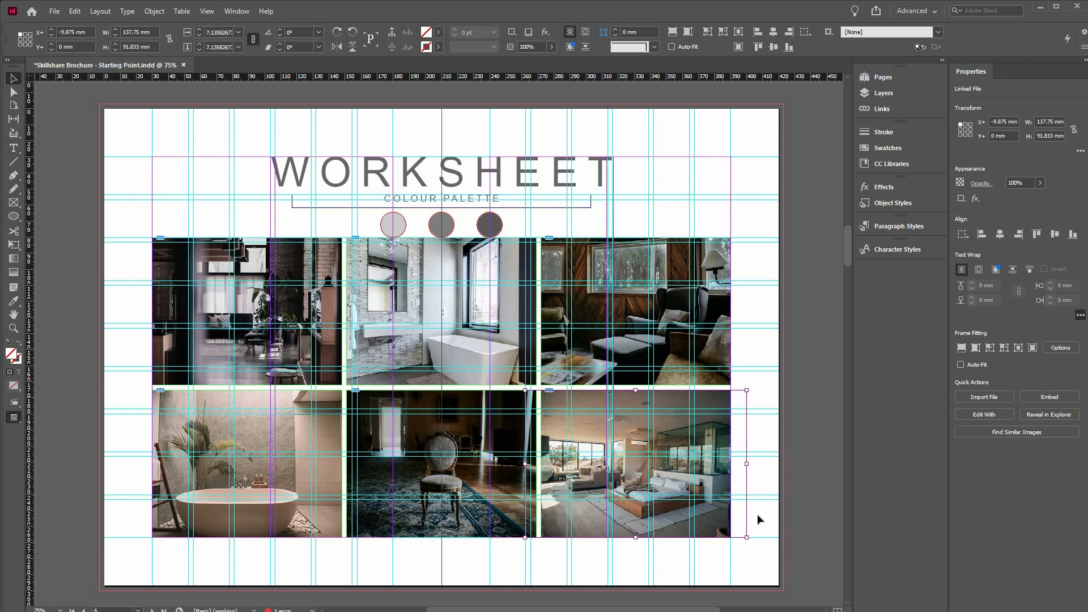
pyautogui.click(763, 562)
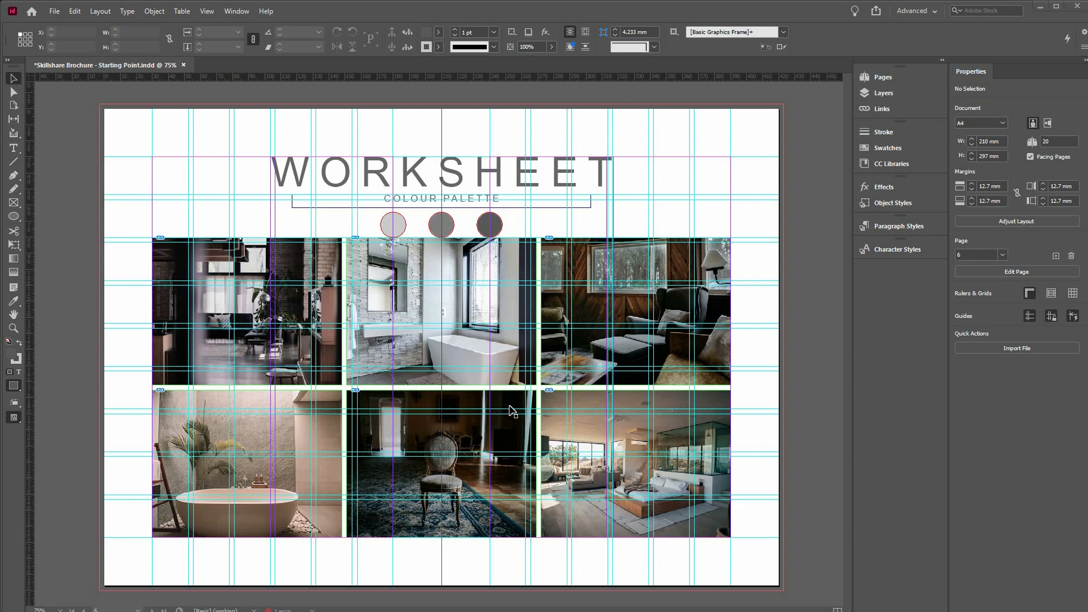
# Extend the bedroom photo's frame to the spread's bleed corner, about 151 × 124.8 mm, and refit the photo to fill it.
pyautogui.click(708, 520)
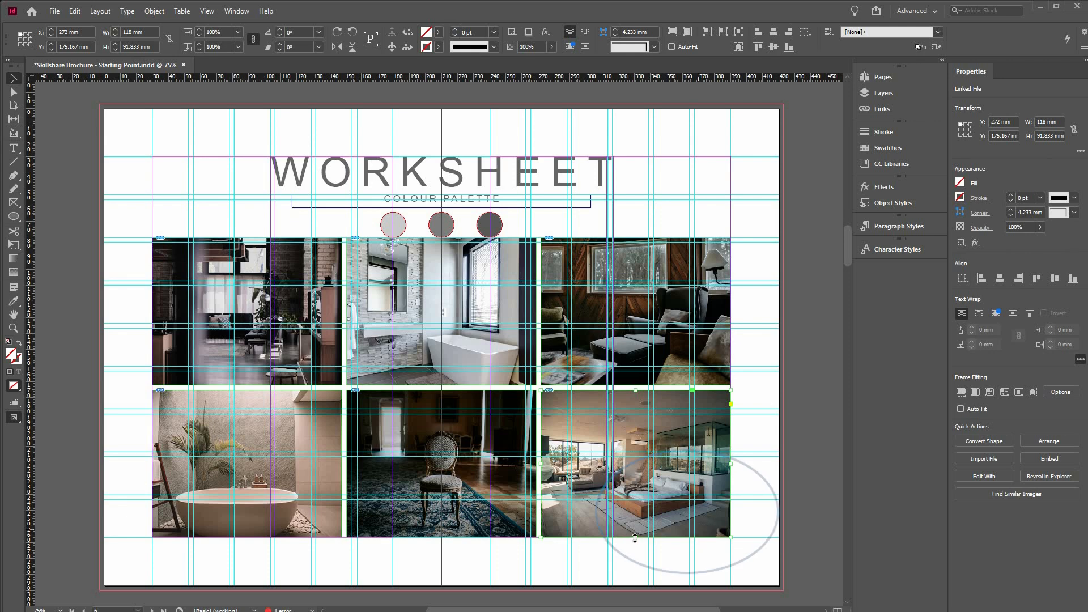
pyautogui.moveTo(730, 538); pyautogui.dragTo(783, 590)
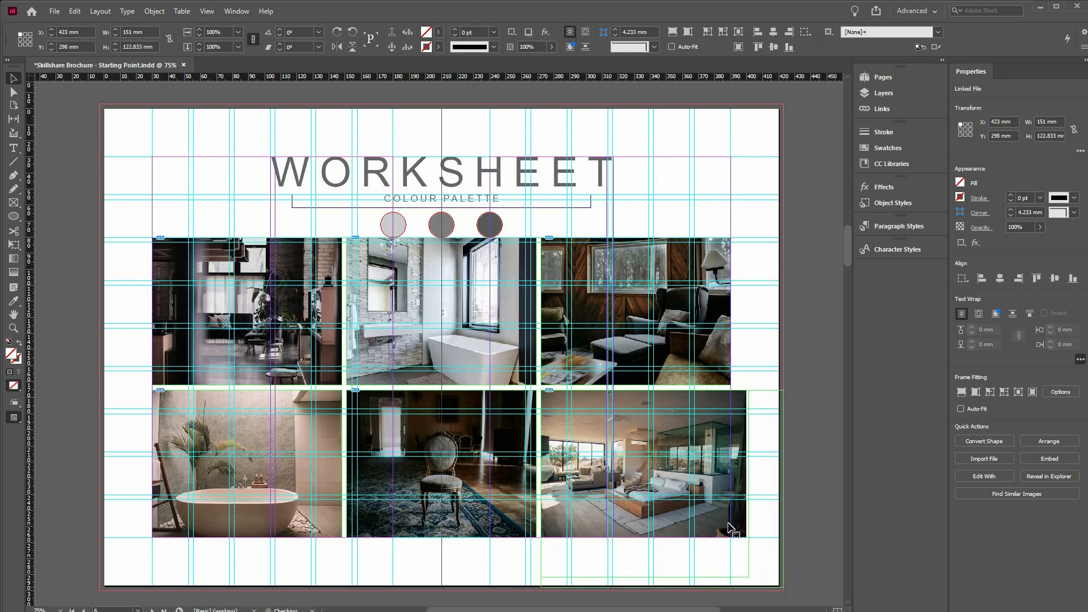
pyautogui.click(747, 537)
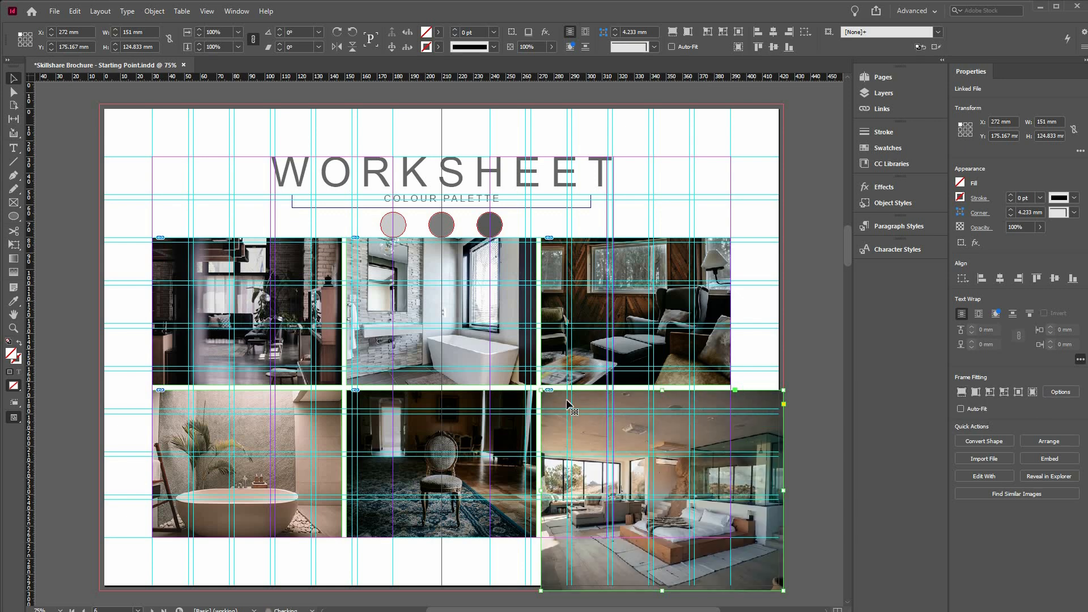
# Shift the bedroom photo to the right within its enlarged frame, to an X offset of about 1.9 mm.
pyautogui.click(670, 496)
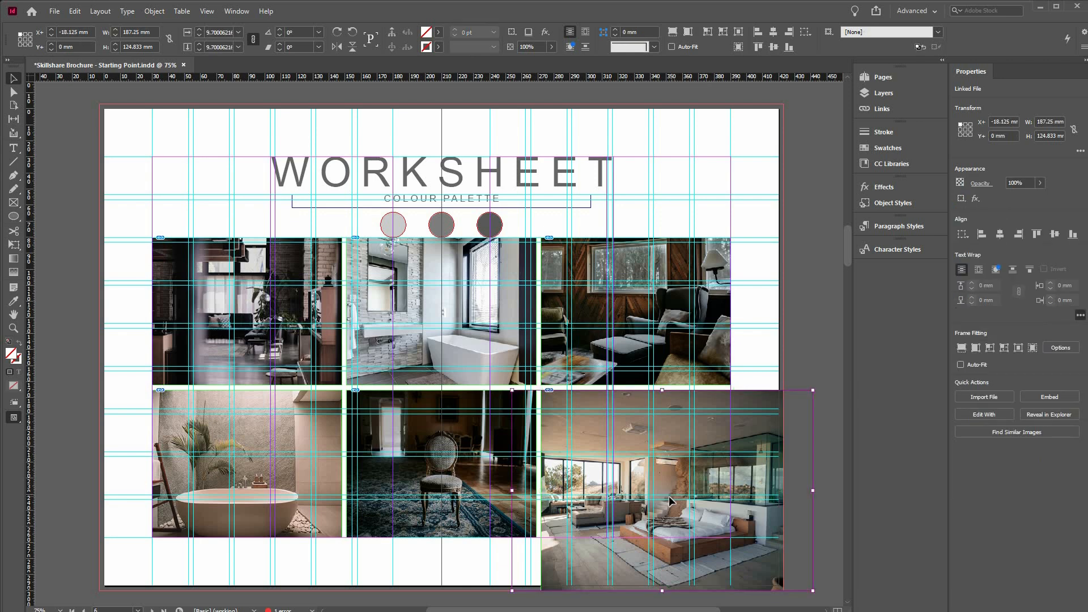
pyautogui.moveTo(665, 501); pyautogui.dragTo(692, 493)
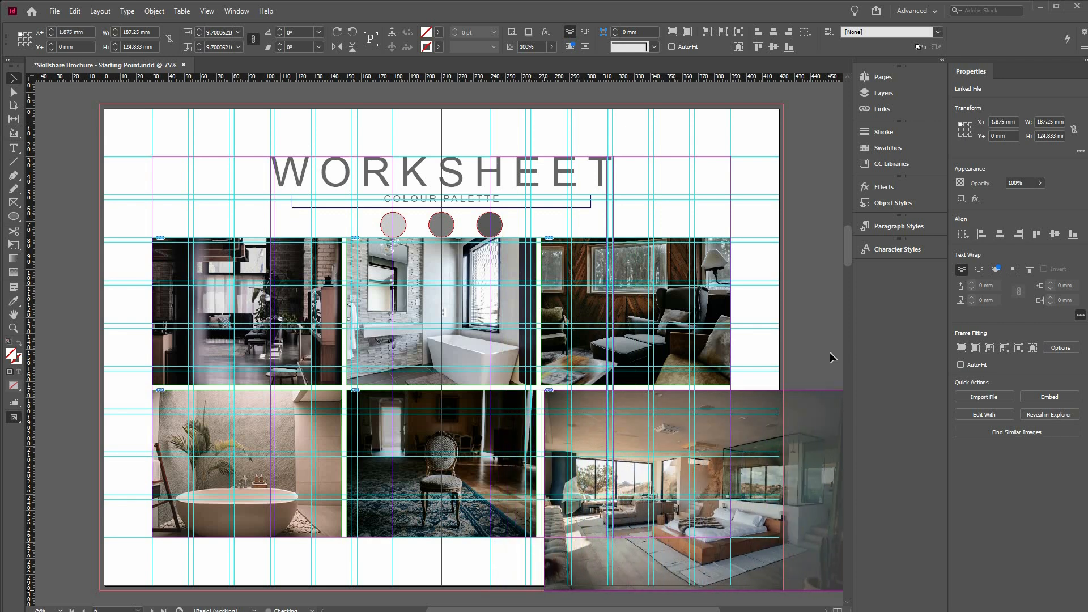
pyautogui.click(831, 347)
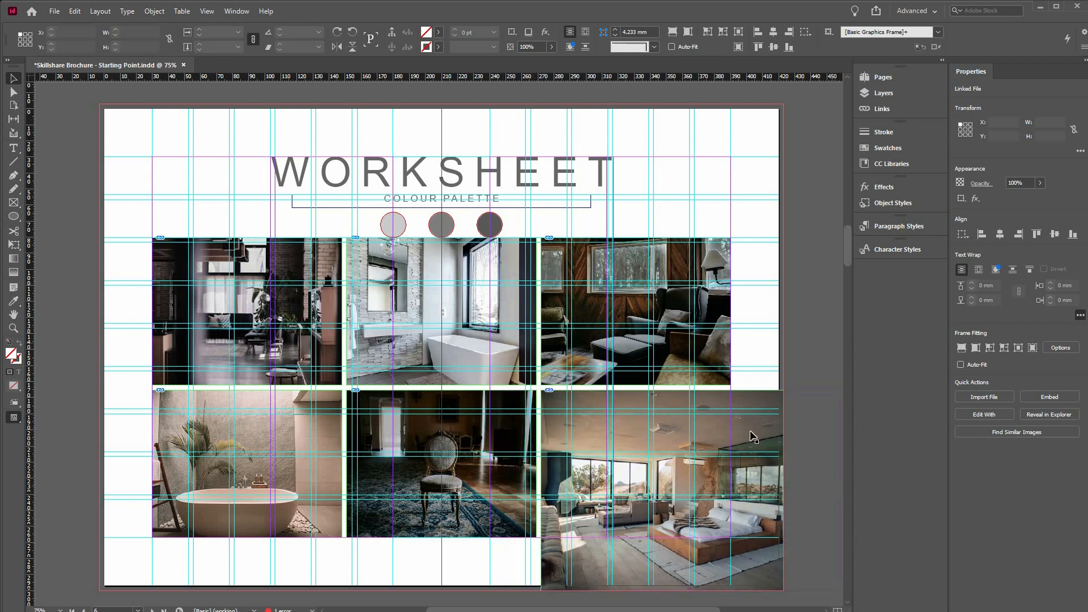
# Preview the worksheet spread without guides and select the frame of the chair photo.
pyautogui.press('w')
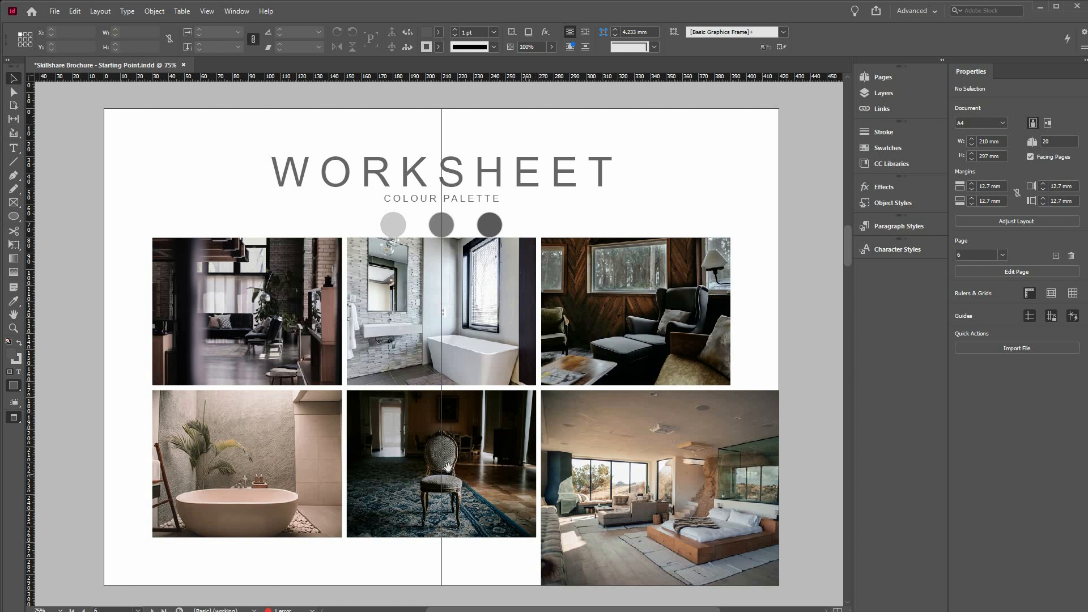
pyautogui.click(548, 484)
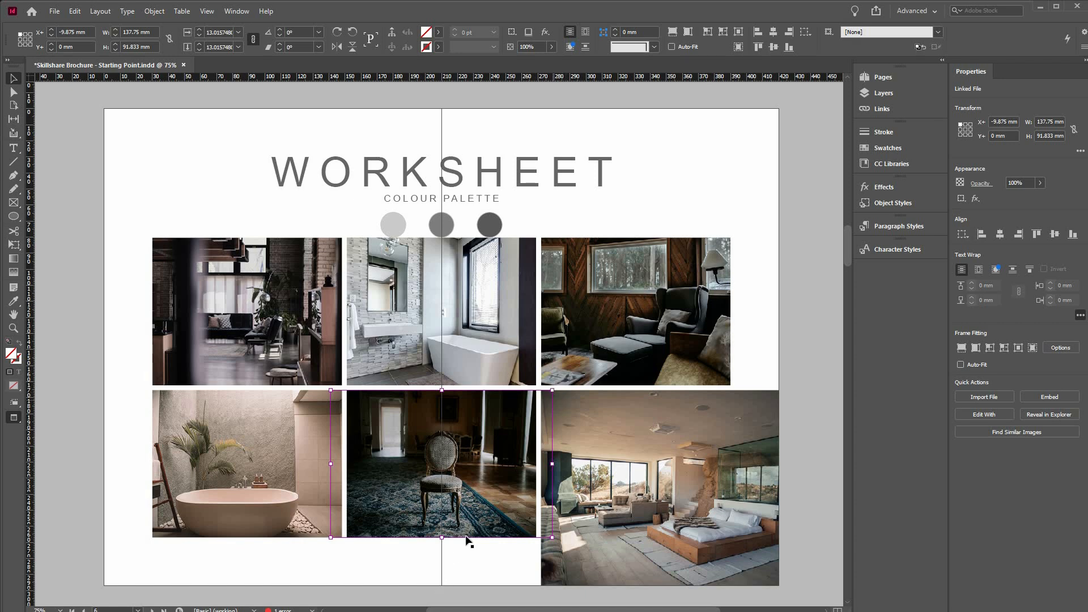
pyautogui.click(535, 399)
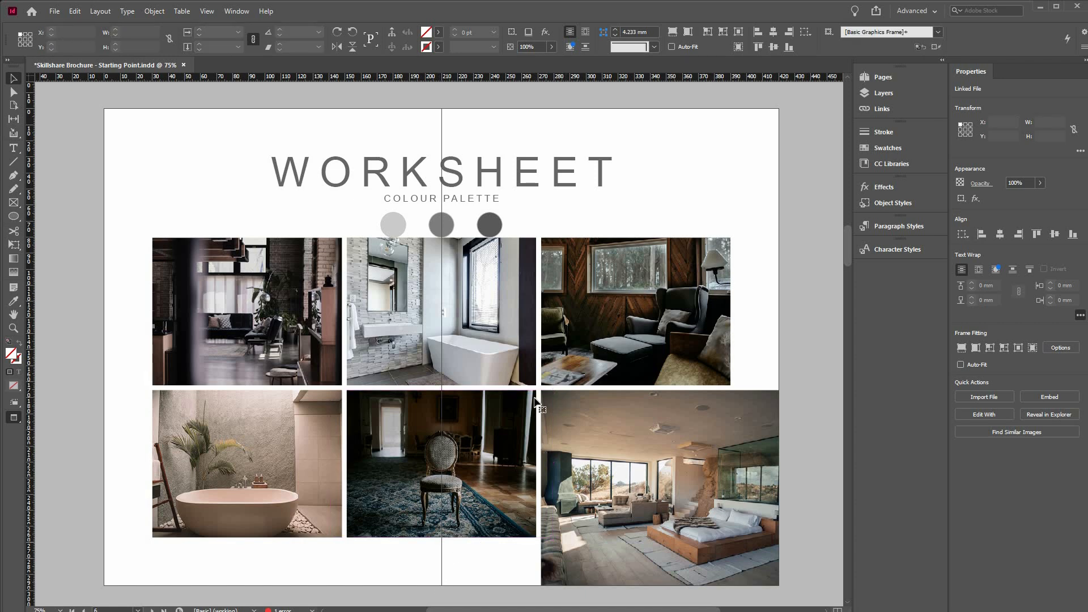
pyautogui.click(426, 404)
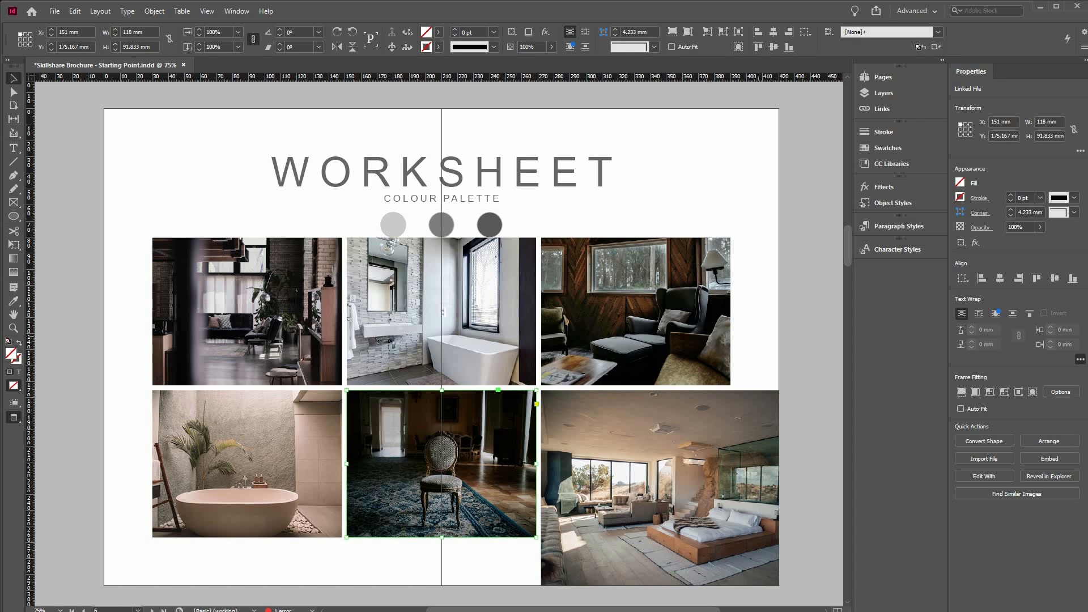
# Resize the bedroom photo's frame to 118 × 91.833 mm, aligned with the neighbouring frames, and fill it proportionally with the photo.
pyautogui.click(748, 548)
pyautogui.moveTo(731, 538)
pyautogui.mouseDown()
pyautogui.moveTo(738, 545)
pyautogui.moveTo(731, 539)
pyautogui.mouseUp()
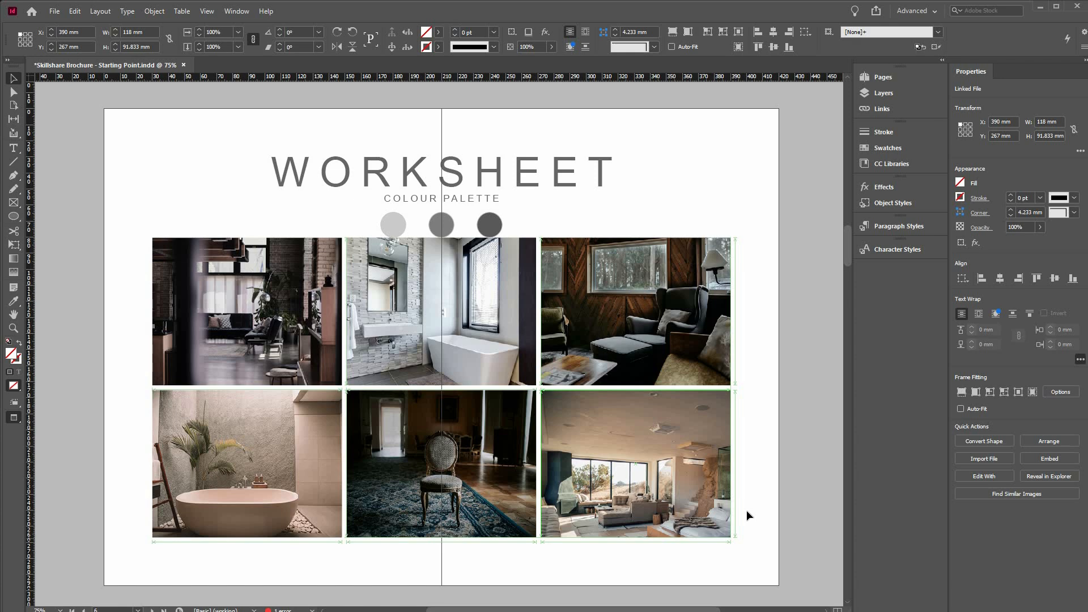
pyautogui.hotkey('ctrl', 'alt', 'shift', 'c')
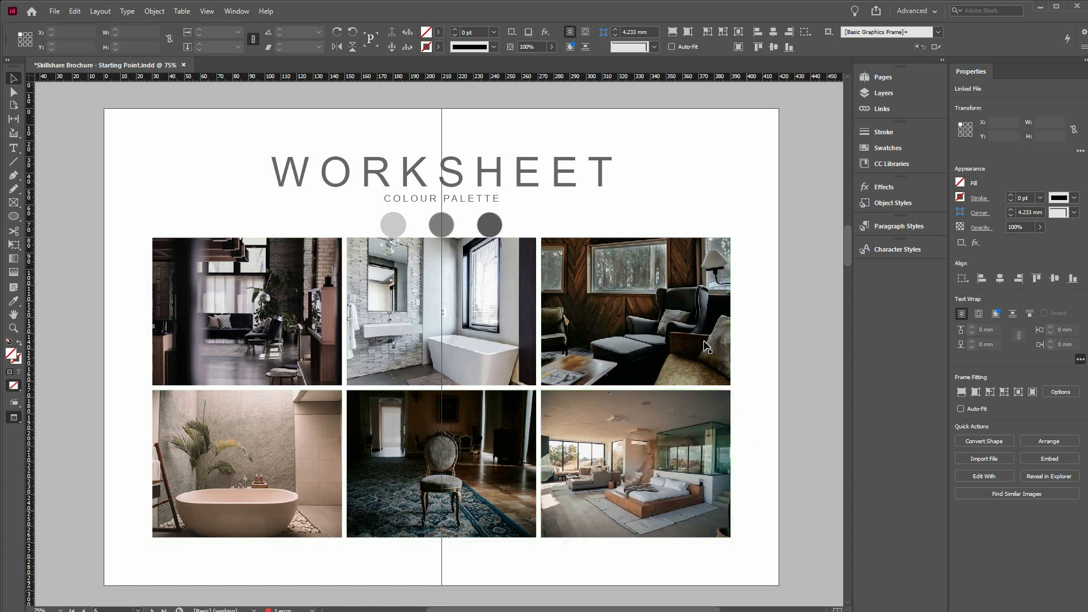
pyautogui.hotkey('ctrl', 'shift', 'a')
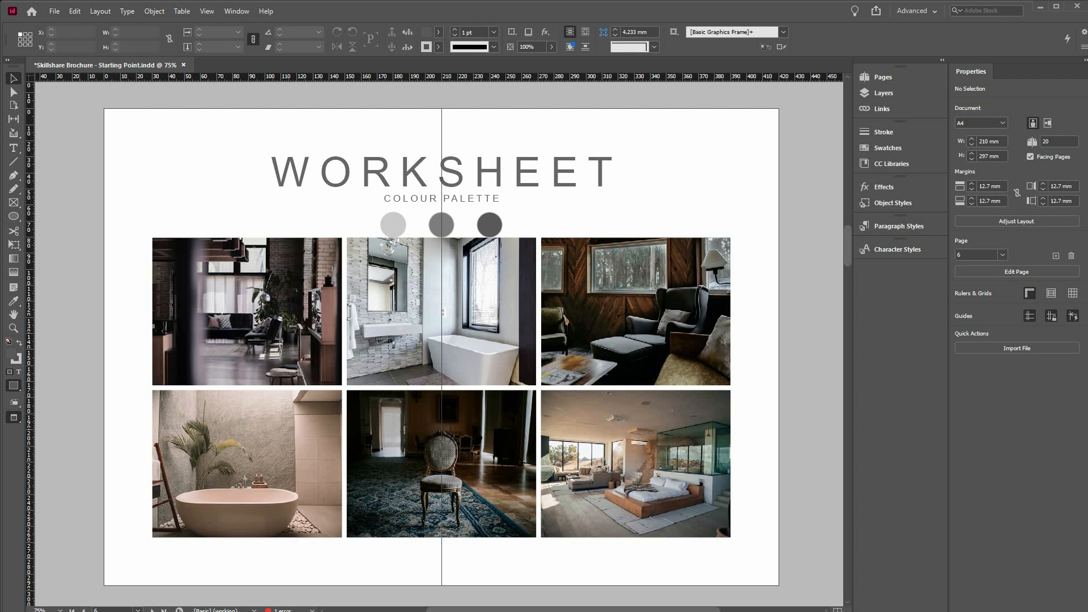
# Sample the tan tone from the bedroom photo with the Eyedropper and fill the palette's first circle with it.
pyautogui.hotkey('ctrl', 'd')
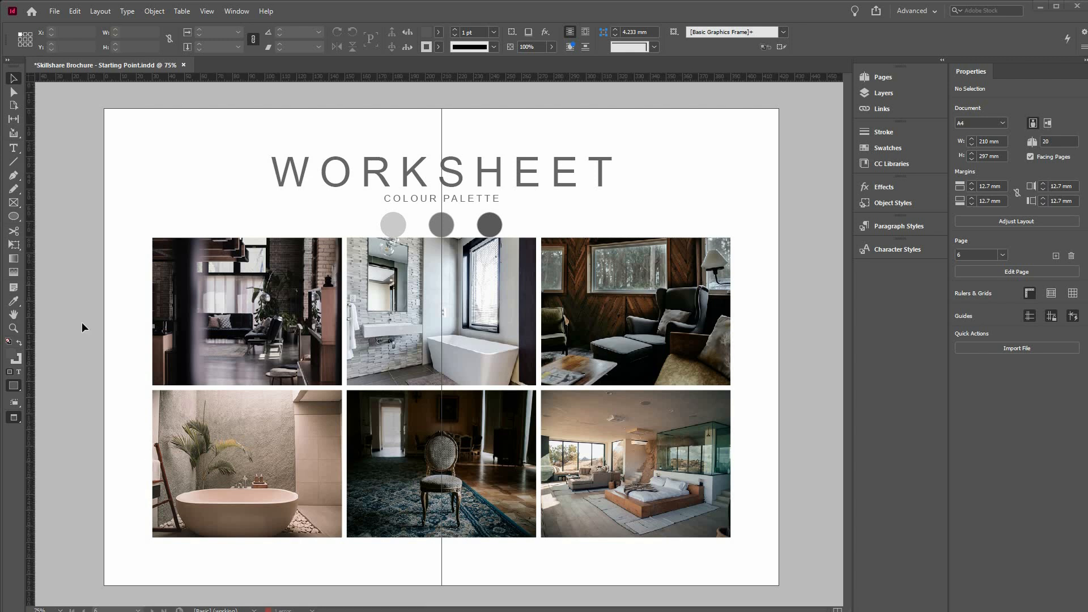
pyautogui.click(14, 303)
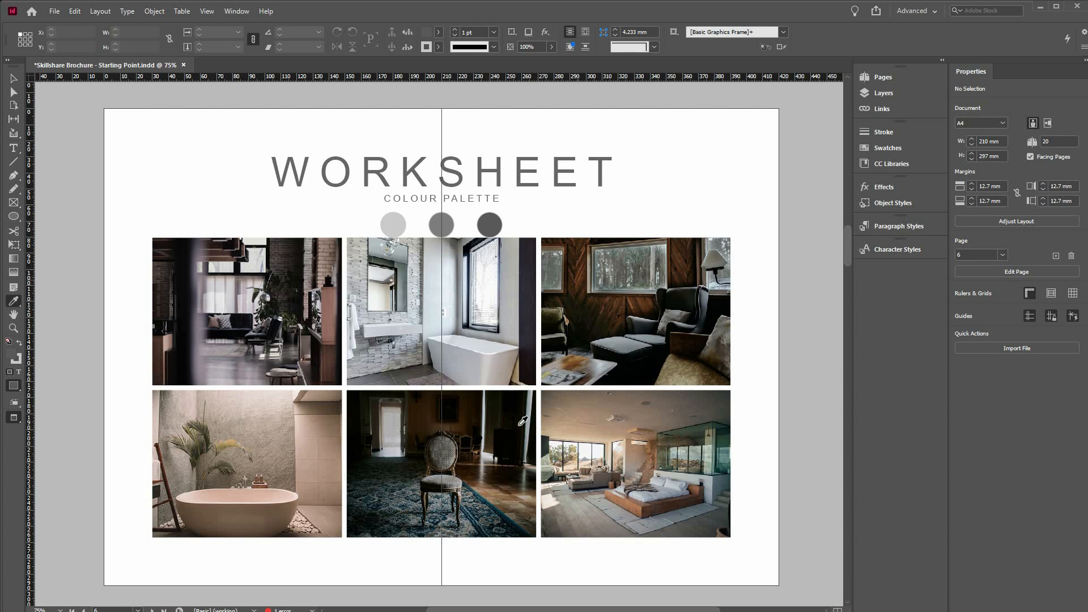
pyautogui.click(593, 420)
pyautogui.click(383, 221)
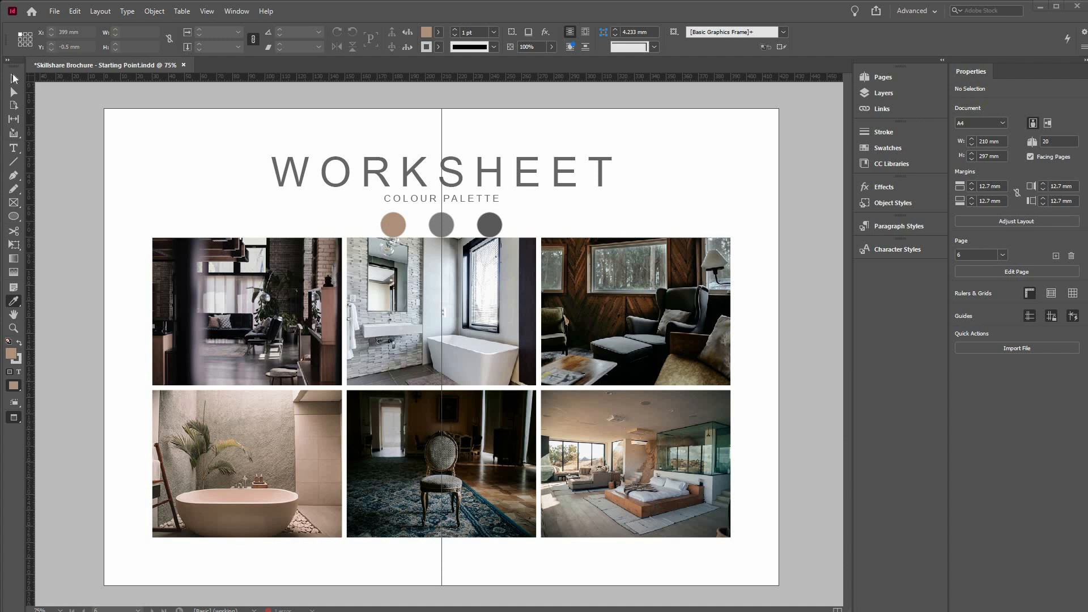
# Duplicate the tan circle three times to its left and move the farthest copy onto the bedroom photo's upper-left corner.
pyautogui.click(20, 83)
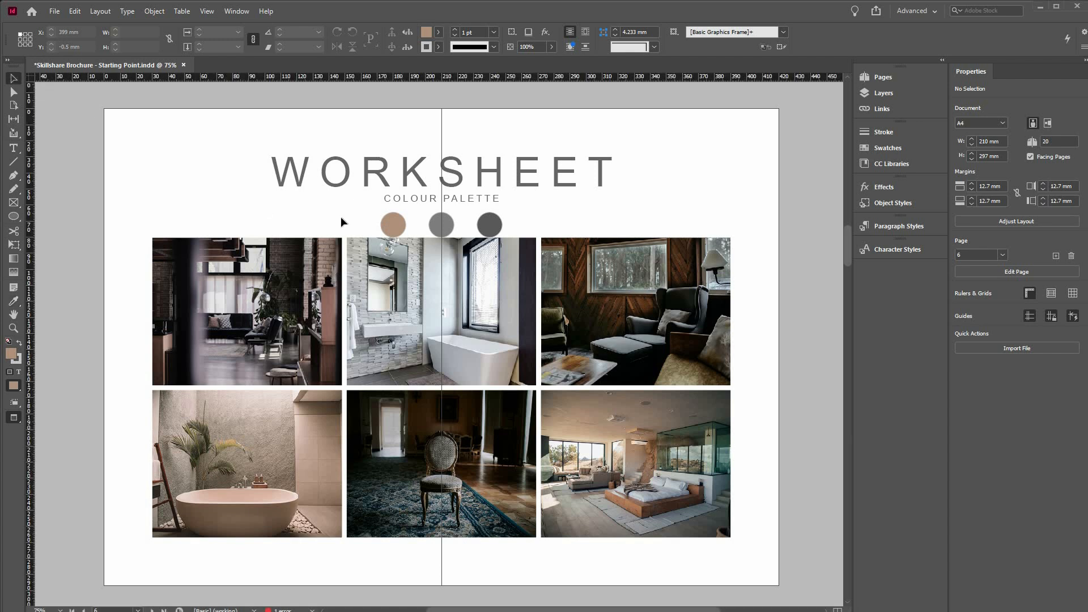
pyautogui.click(389, 220)
pyautogui.moveTo(383, 224); pyautogui.dragTo(311, 221)
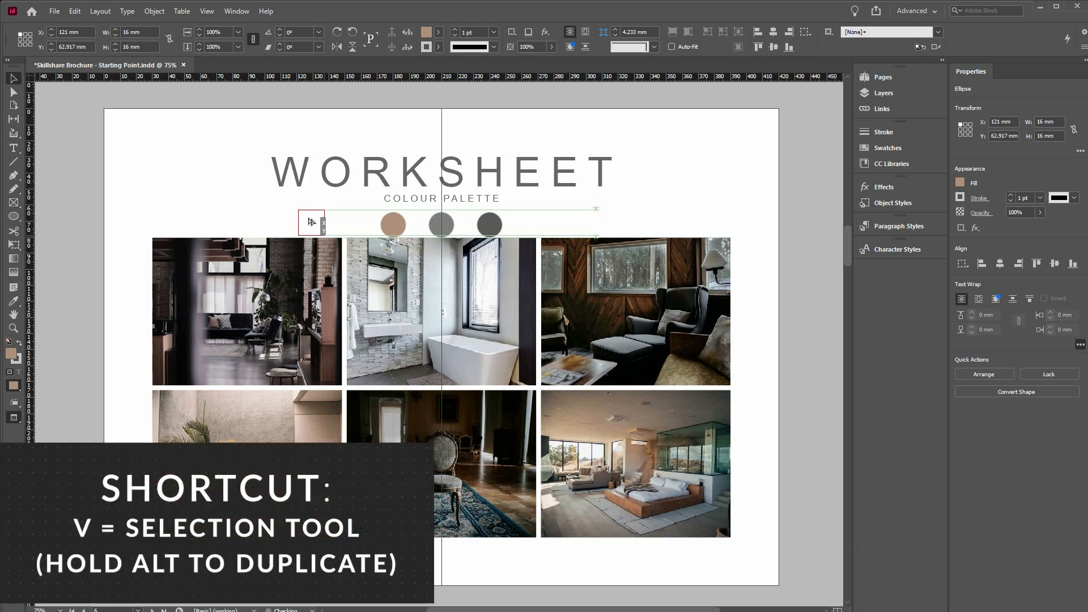
pyautogui.moveTo(311, 221); pyautogui.dragTo(270, 222)
pyautogui.moveTo(270, 222); pyautogui.dragTo(224, 225)
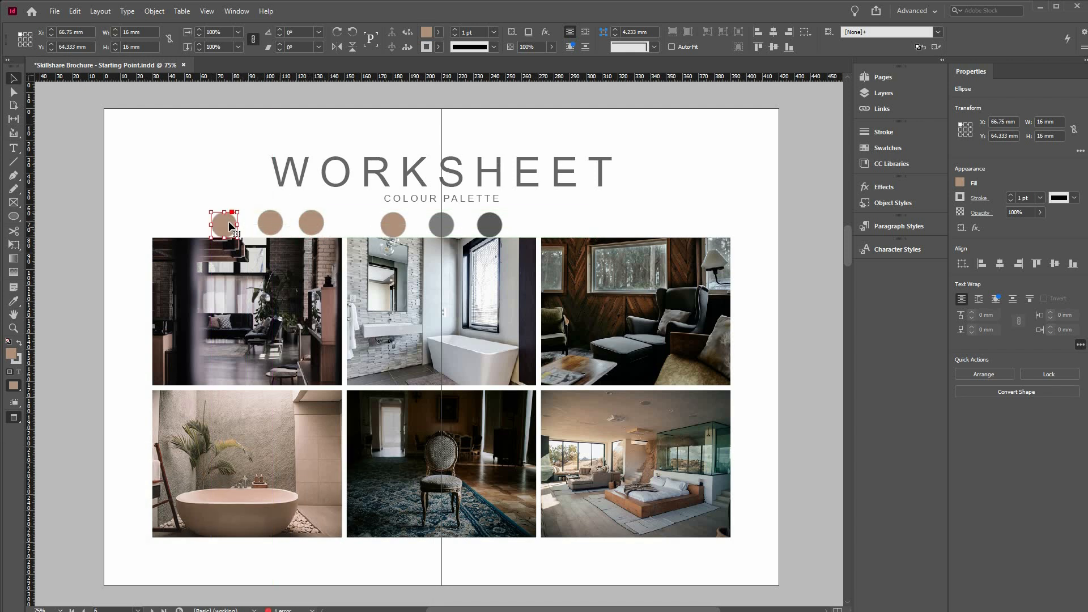
pyautogui.moveTo(543, 289); pyautogui.dragTo(530, 391)
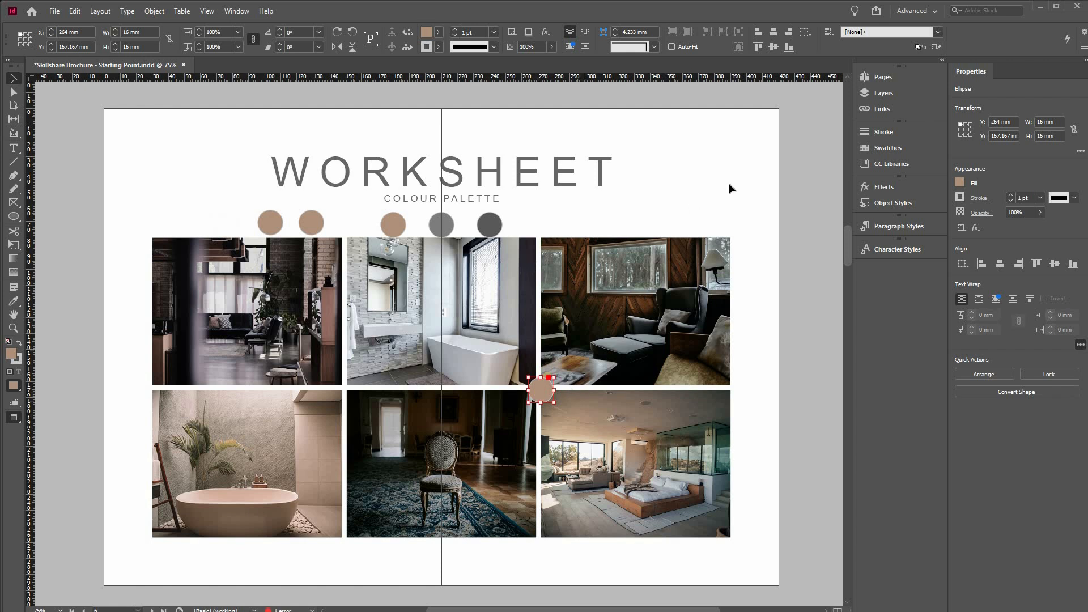
pyautogui.click(682, 185)
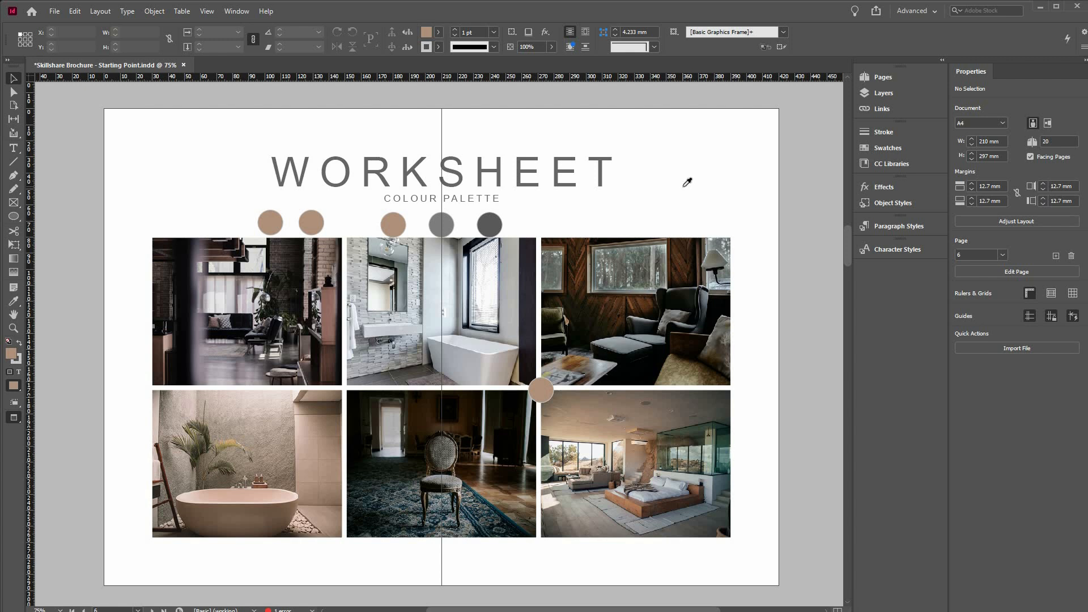
# Fill the nearest tan copy with light grey sampled from the white bathroom photo and move it onto that photo's upper-left corner.
pyautogui.press('i')
pyautogui.click(356, 273)
pyautogui.click(350, 268)
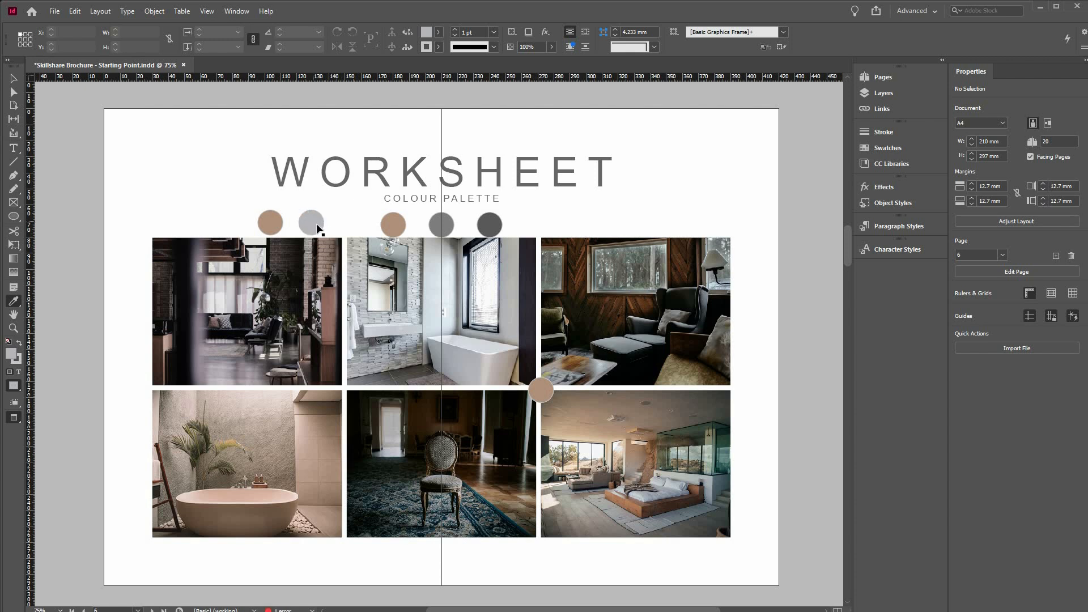
pyautogui.press('v')
pyautogui.click(351, 247)
pyautogui.moveTo(351, 247); pyautogui.dragTo(348, 242)
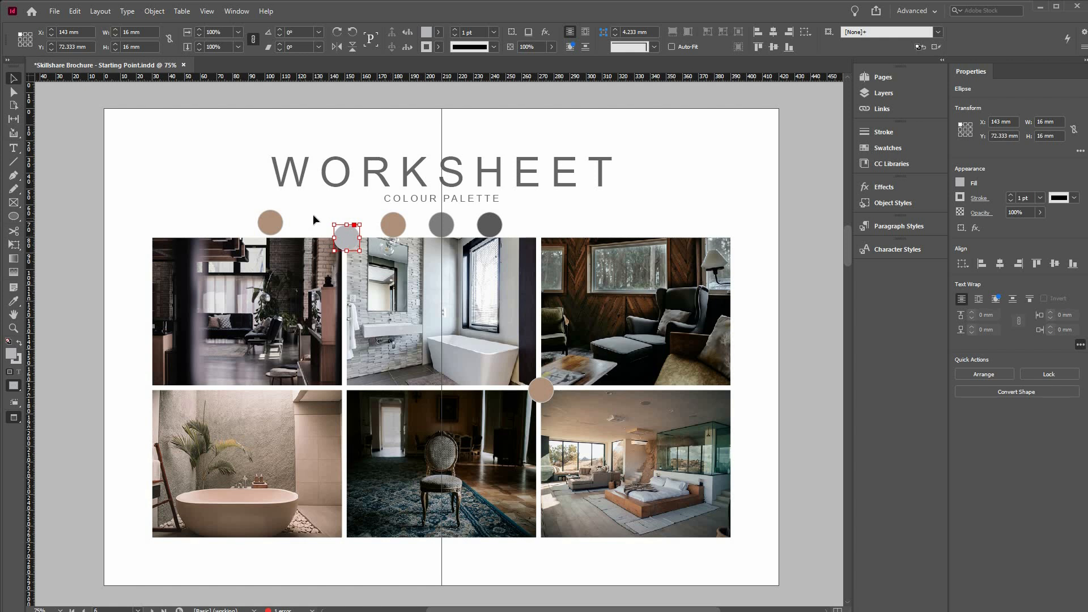
pyautogui.click(313, 215)
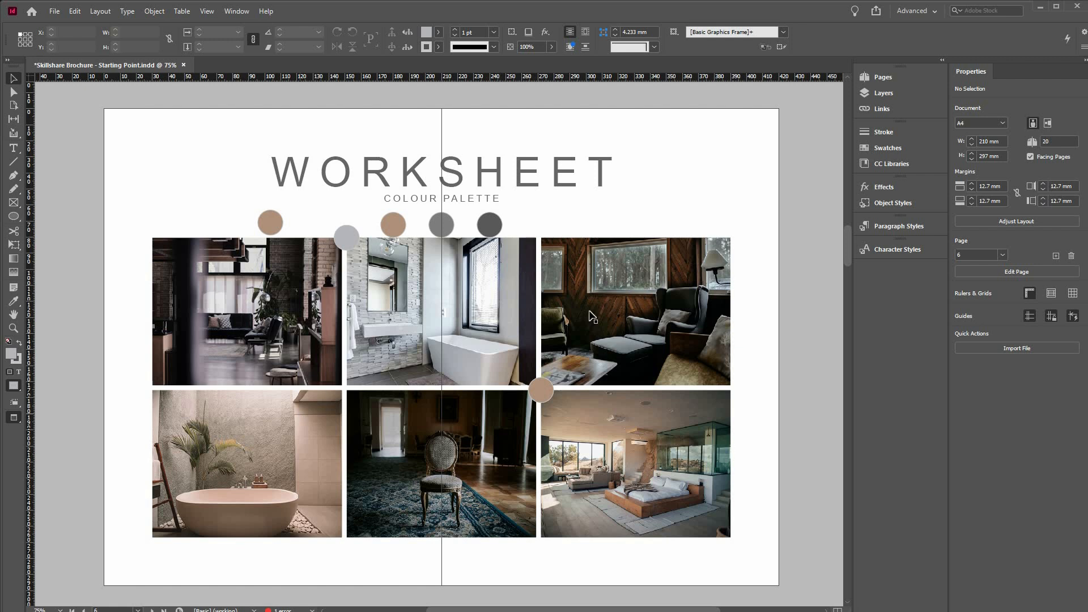
# Fill the remaining tan copy with reddish brown sampled from the armchair photo's wood wall and move it onto that photo's upper-left corner.
pyautogui.press('i')
pyautogui.click(570, 295)
pyautogui.click(565, 289)
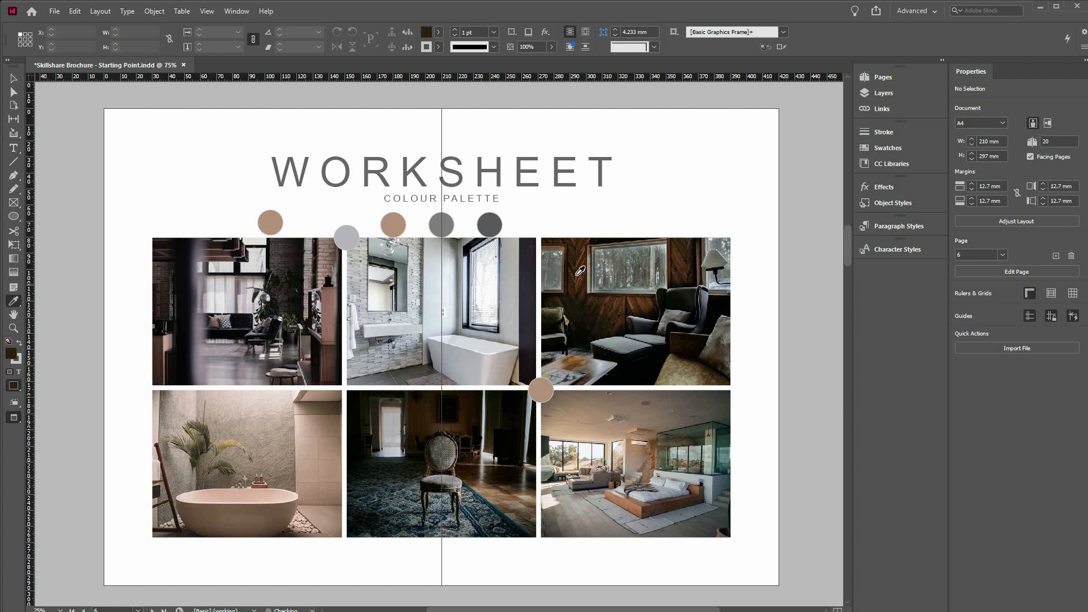
pyautogui.click(580, 266)
pyautogui.click(573, 266)
pyautogui.click(270, 219)
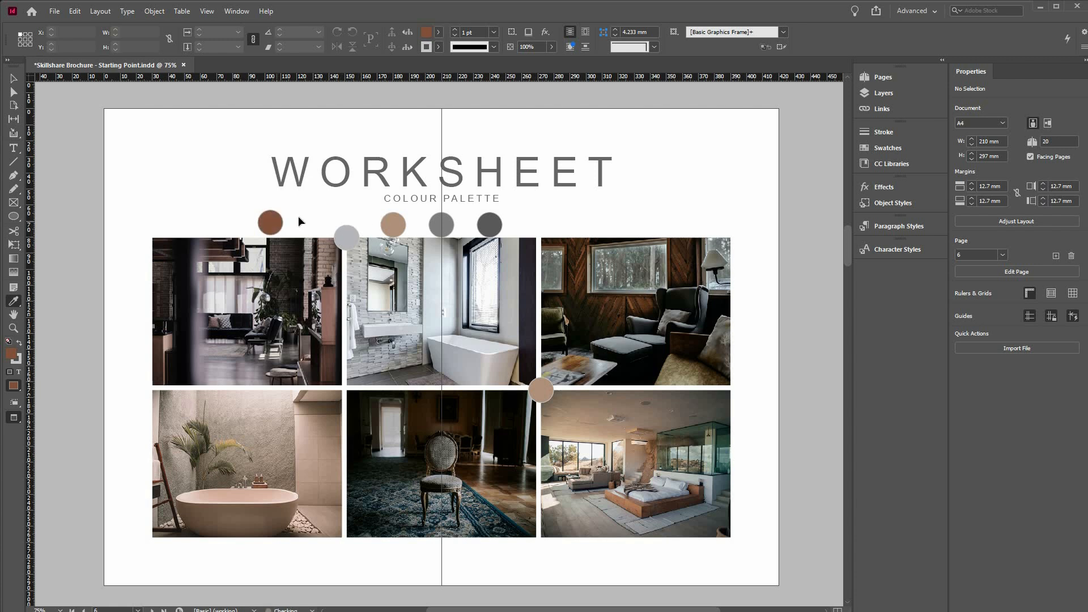
pyautogui.press('v')
pyautogui.moveTo(457, 243); pyautogui.dragTo(532, 234)
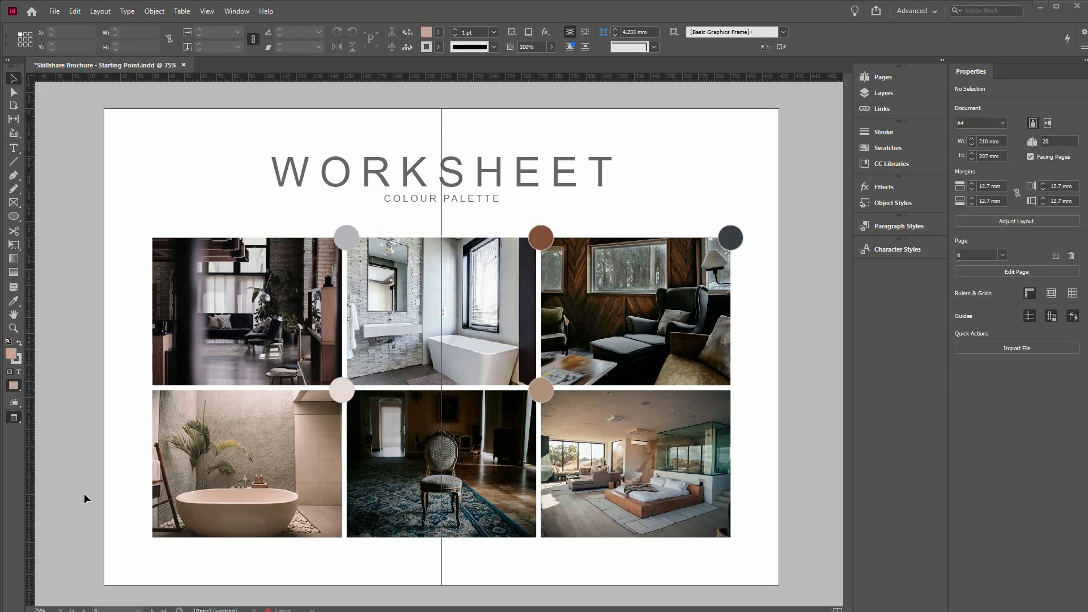
# Select the five coloured circles on the photo corners together and show the document's colour swatches.
pyautogui.click(349, 233)
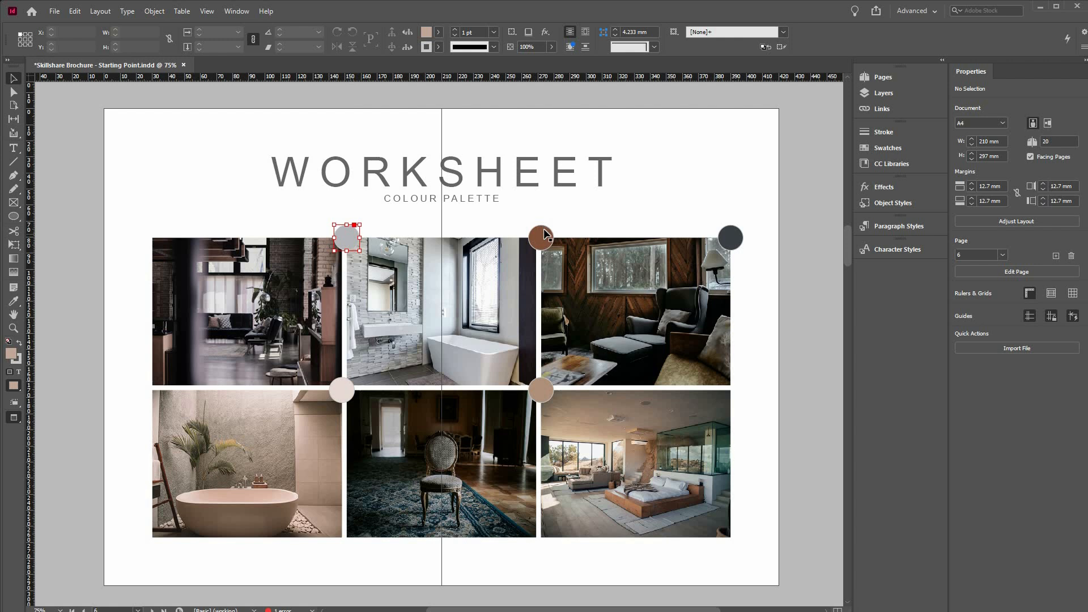
pyautogui.keyDown('shift'); pyautogui.click(544, 236); pyautogui.keyUp('shift')
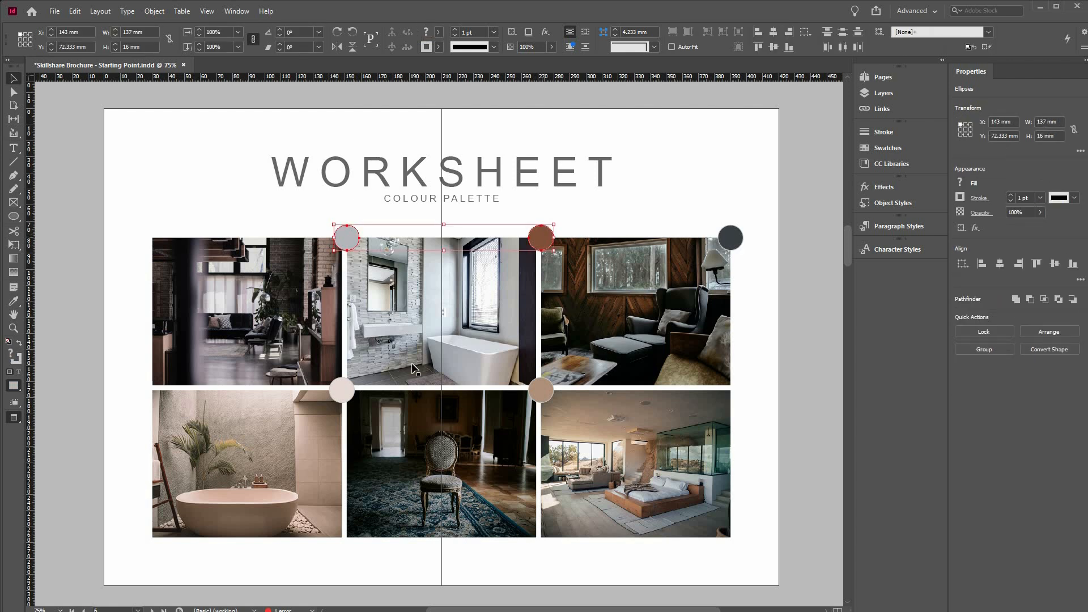
pyautogui.keyDown('shift'); pyautogui.click(731, 237); pyautogui.keyUp('shift')
pyautogui.keyDown('shift'); pyautogui.click(546, 387); pyautogui.keyUp('shift')
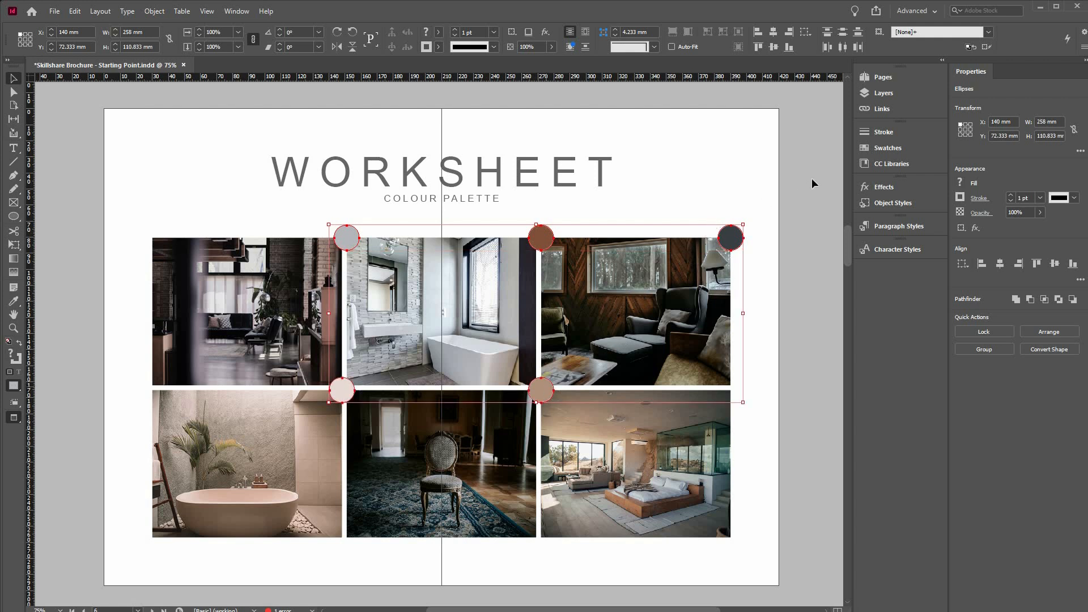
pyautogui.click(887, 148)
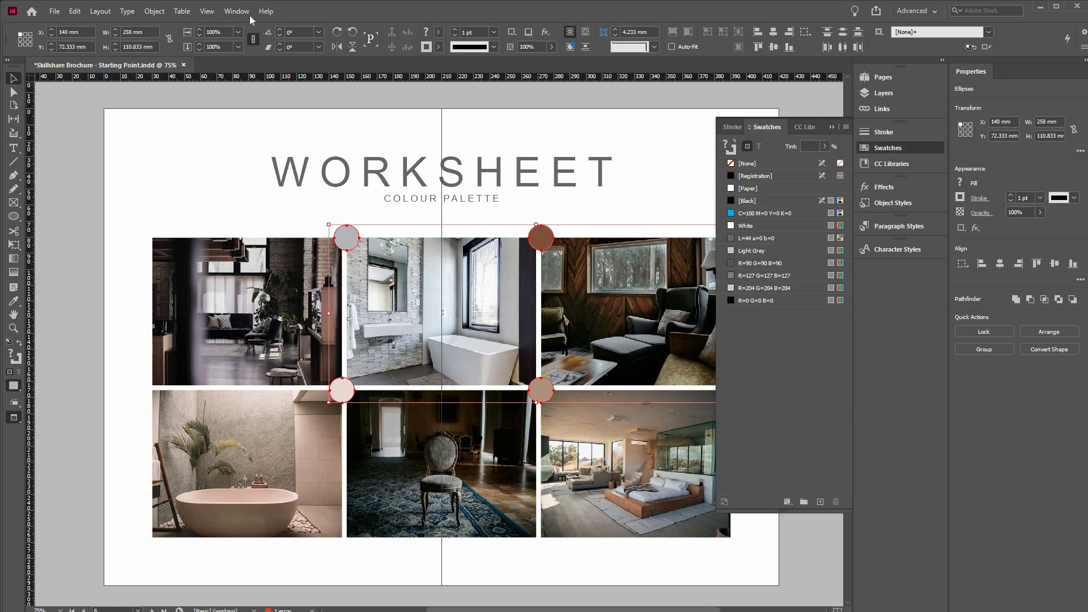
pyautogui.click(247, 14)
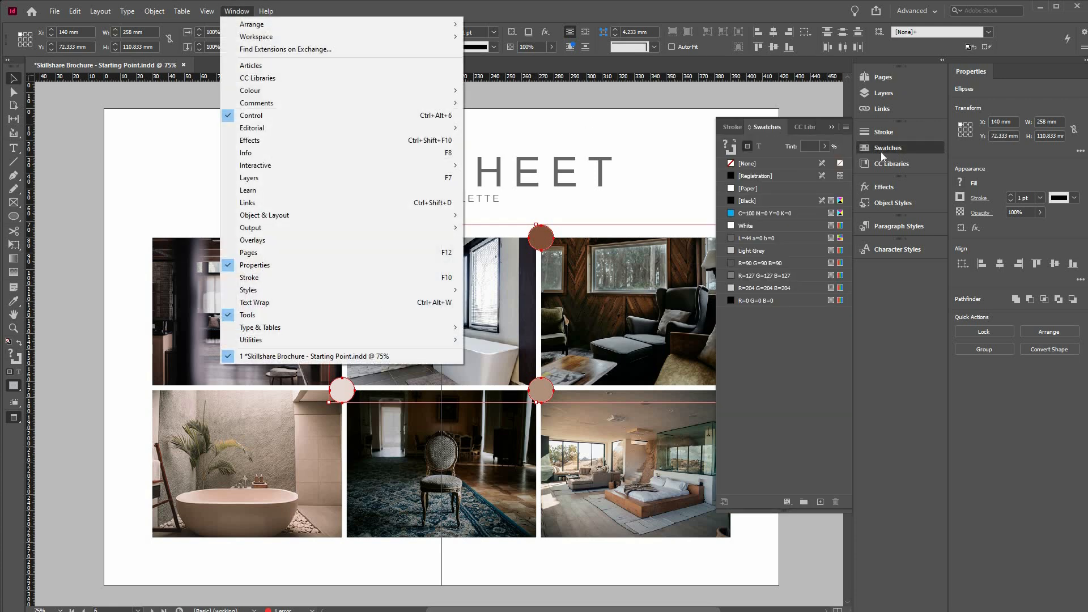
pyautogui.press('Right')
pyautogui.click(881, 148)
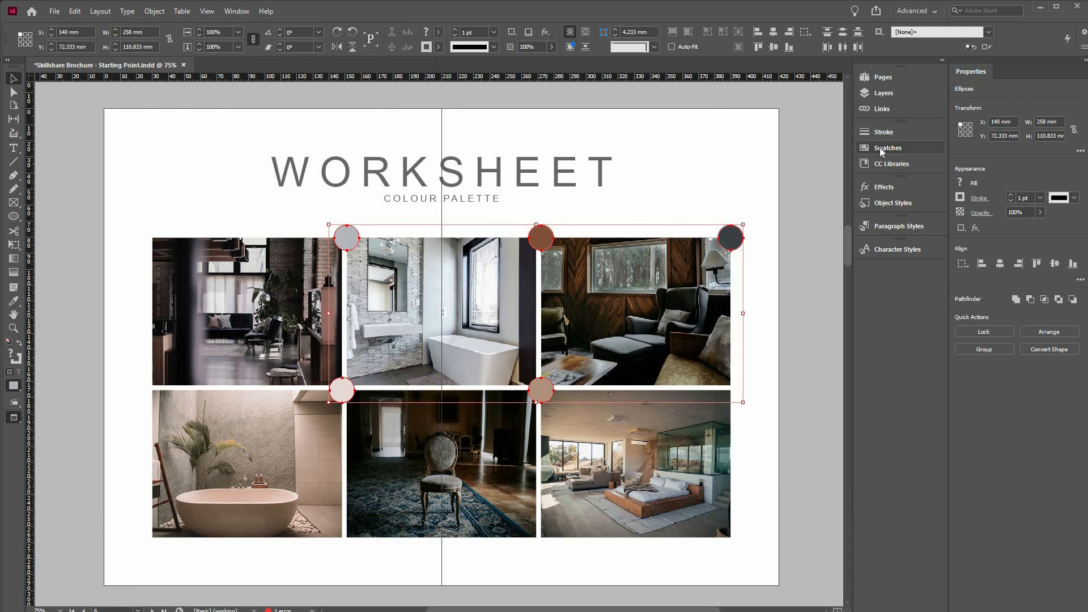
pyautogui.click(879, 148)
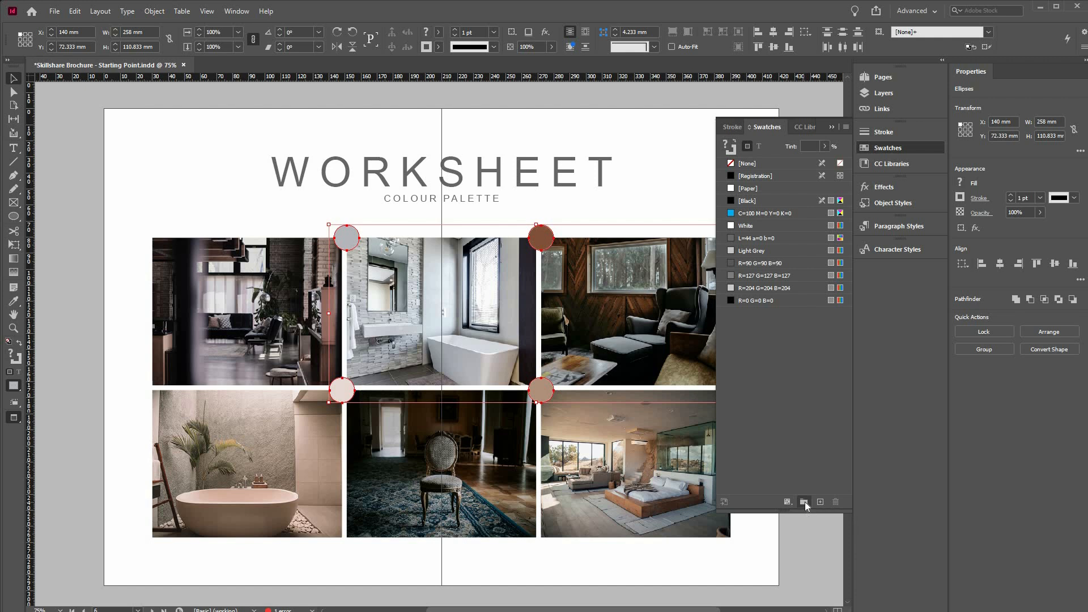
# Create a swatch colour group named Brochure from the selected page items, and check which swatch the light grey circle uses.
pyautogui.click(804, 502)
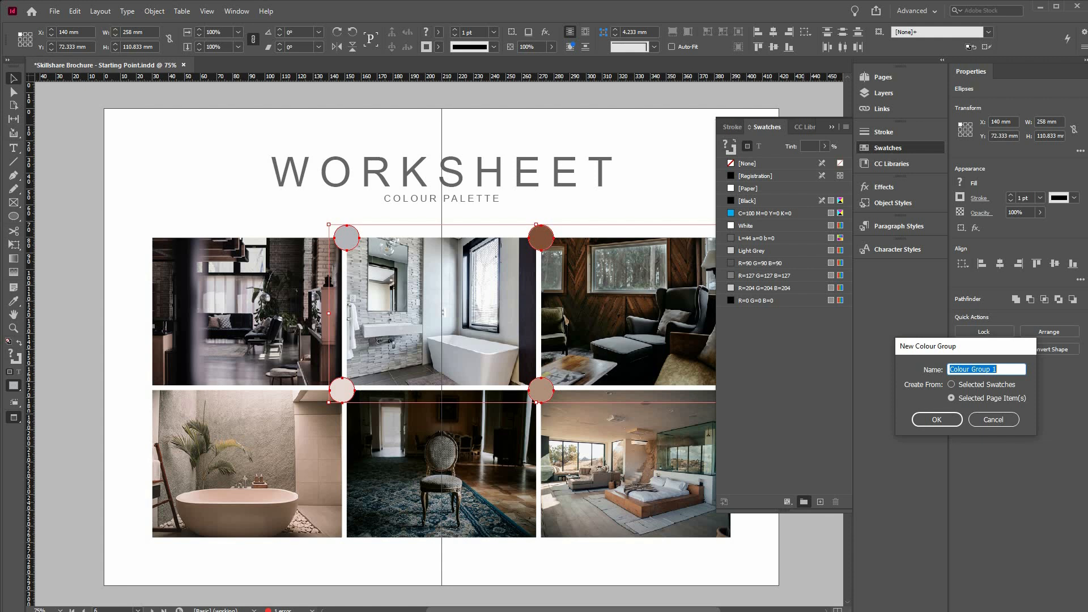
pyautogui.write('Brochure')
pyautogui.click(991, 400)
pyautogui.click(941, 421)
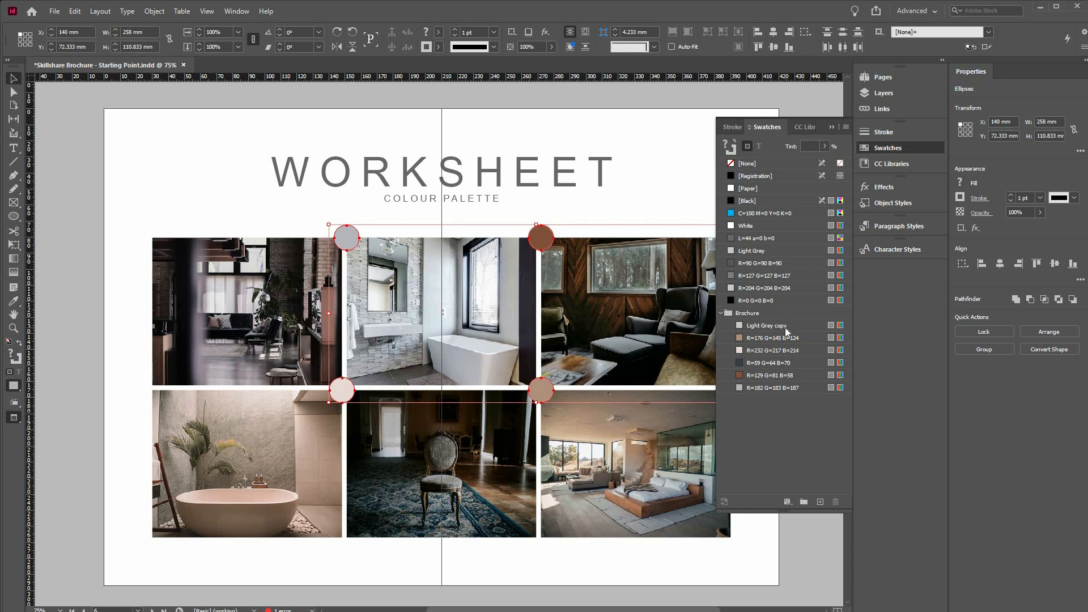
pyautogui.hotkey('ctrl', 'shift', 'a')
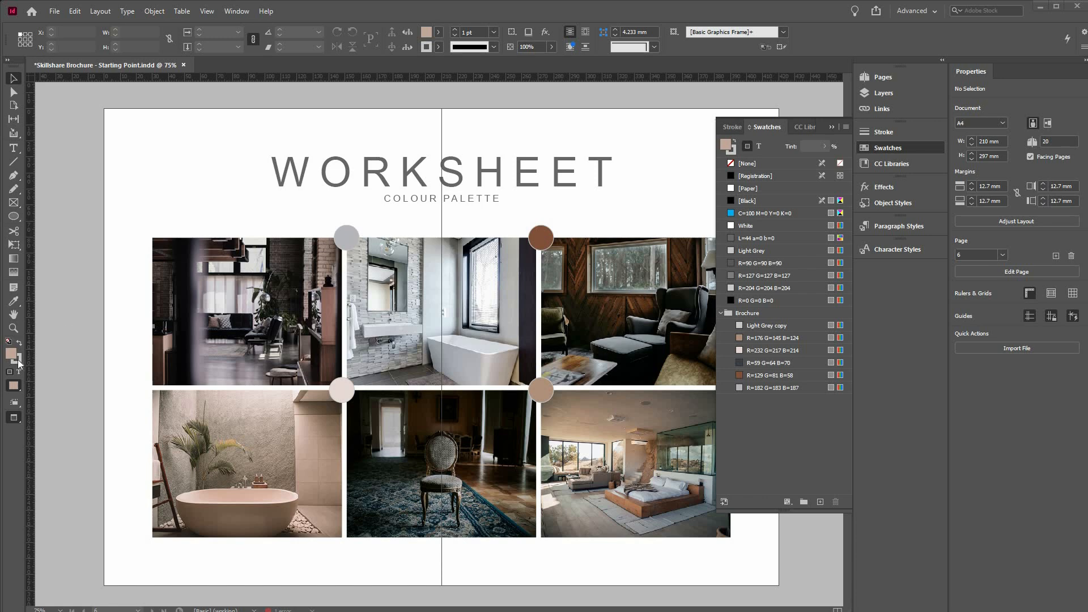
pyautogui.click(346, 236)
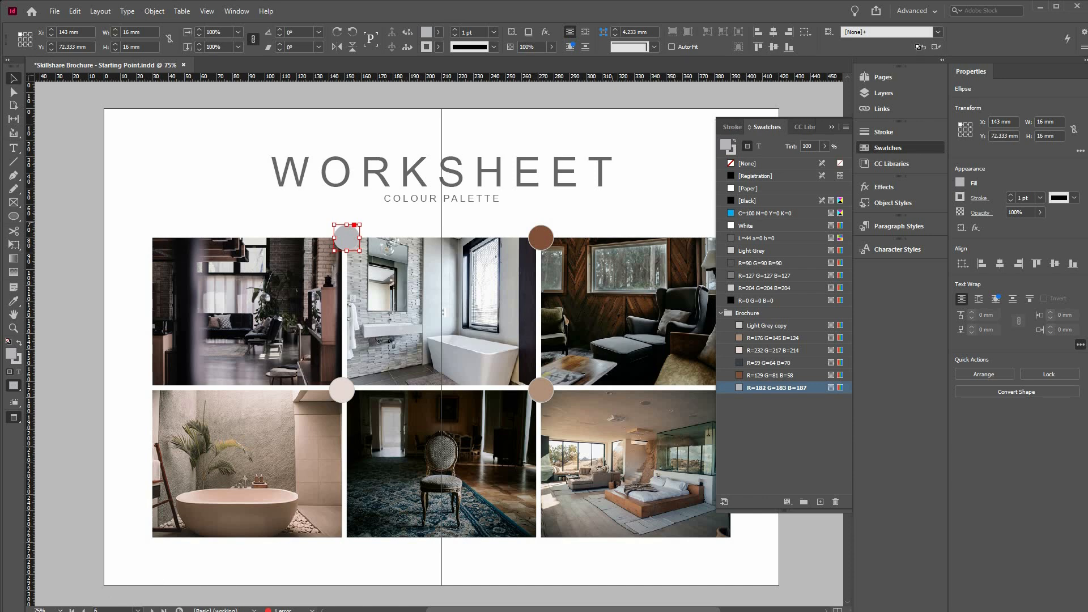
pyautogui.click(369, 567)
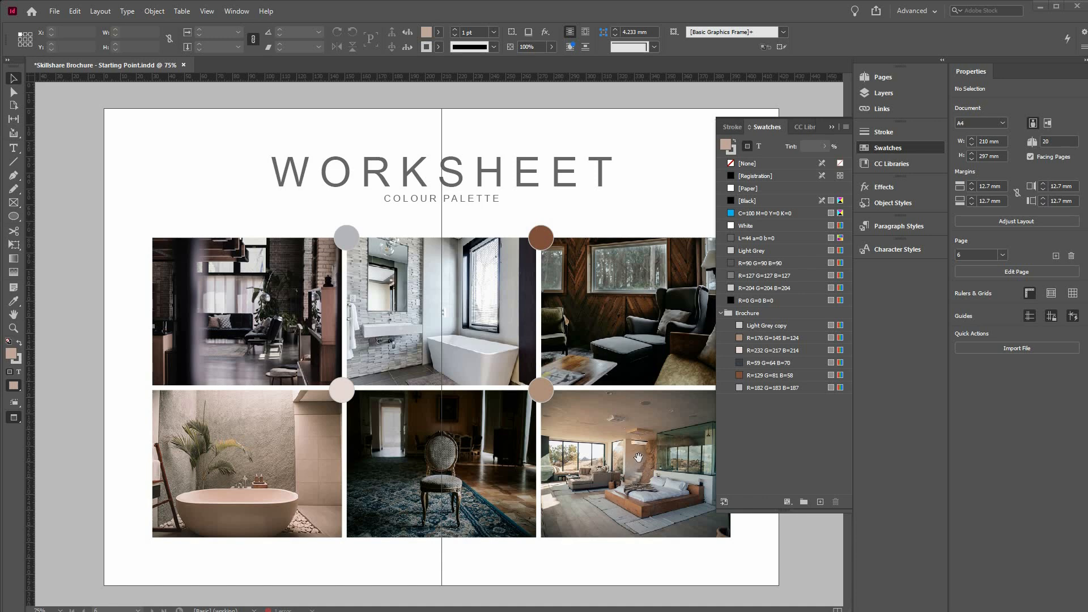
# Fill the Contents page's background rectangle with the Brochure group's R=232 G=217 B=214 swatch.
pyautogui.scroll(2, 668, 440)
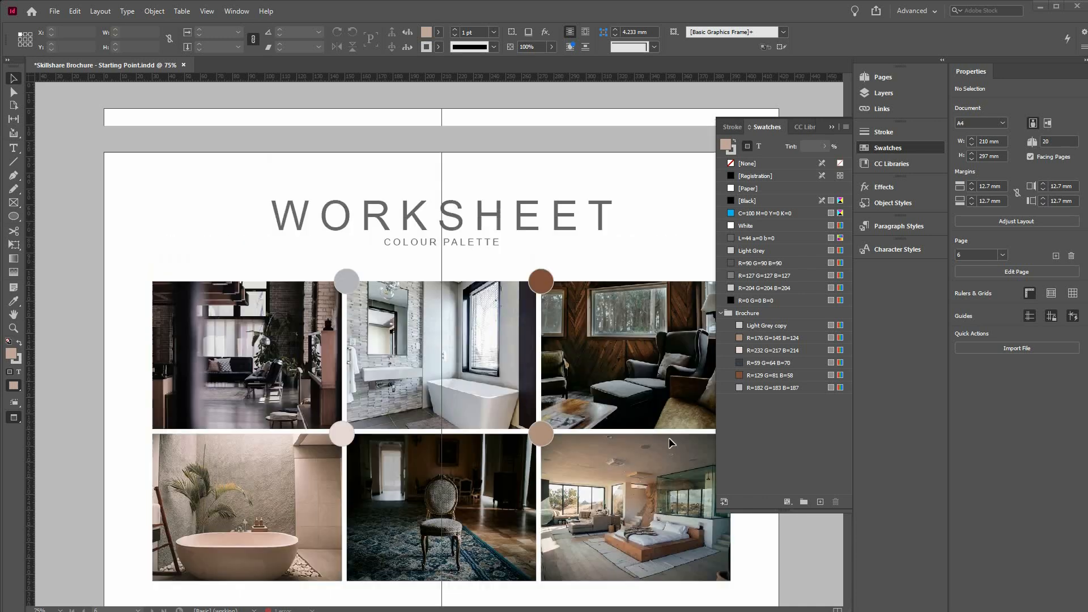
pyautogui.scroll(-8, 668, 434)
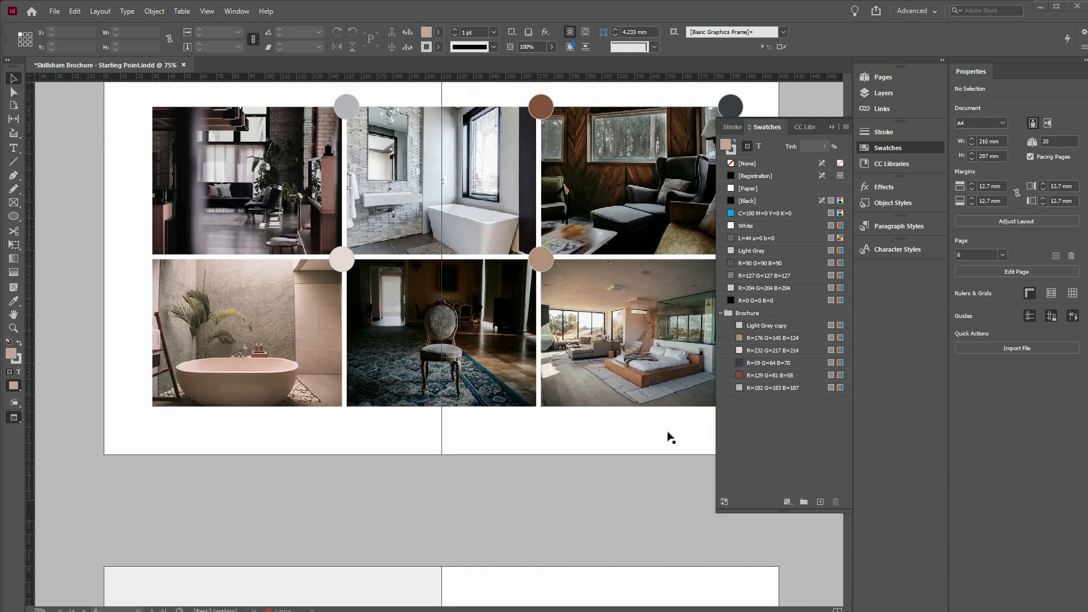
pyautogui.scroll(-20, 669, 436)
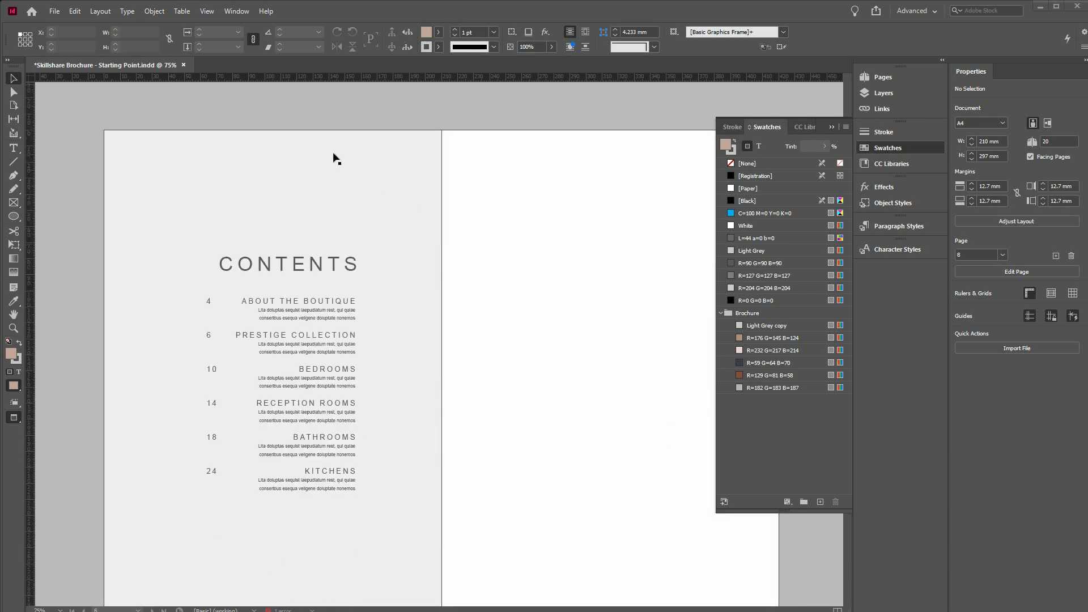
pyautogui.scroll(-4, 362, 165)
pyautogui.scroll(2, 391, 167)
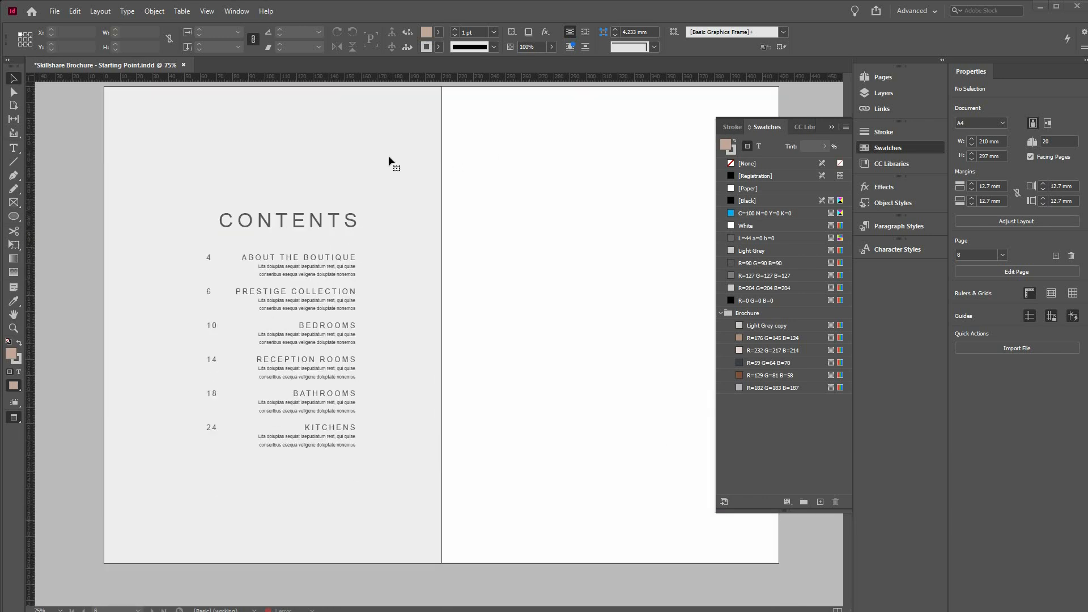
pyautogui.click(170, 138)
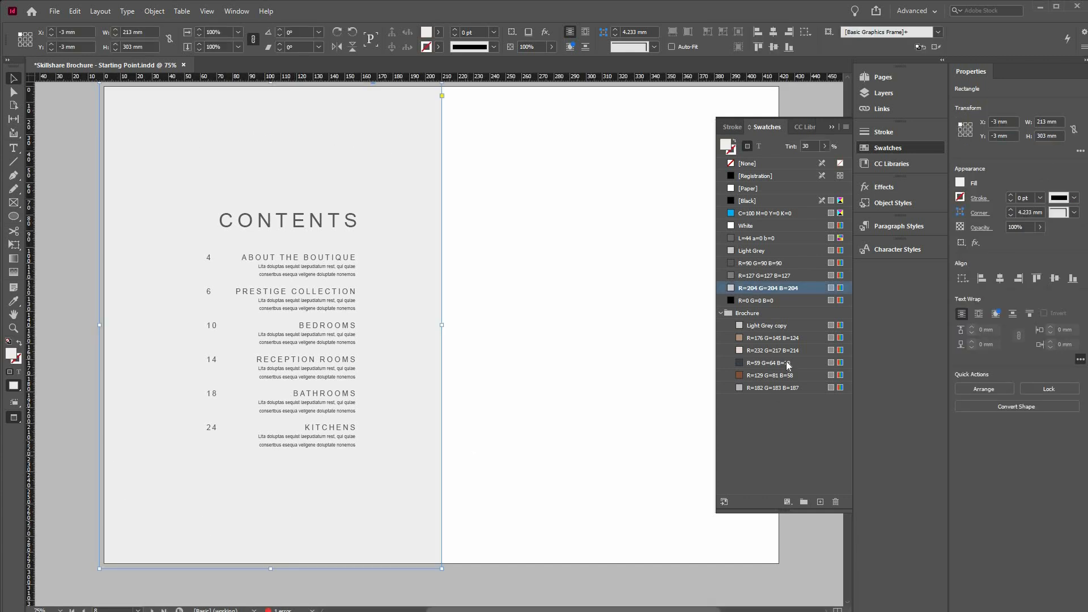
pyautogui.click(765, 350)
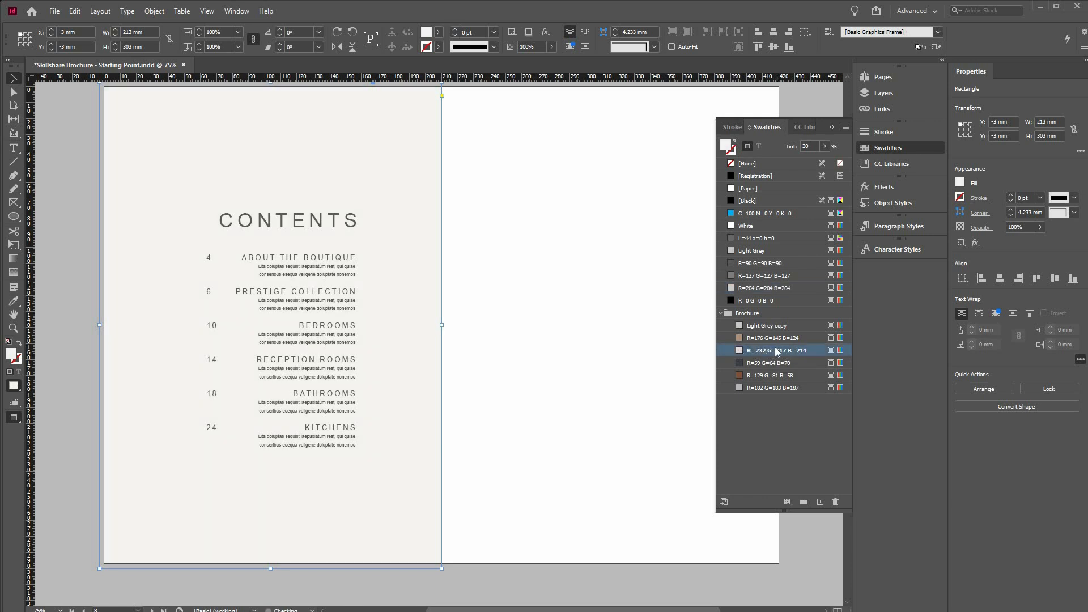
# Colour the text of the CONTENTS heading and the contents list with the Brochure group's R=59 G=64 B=70 swatch.
pyautogui.click(299, 220)
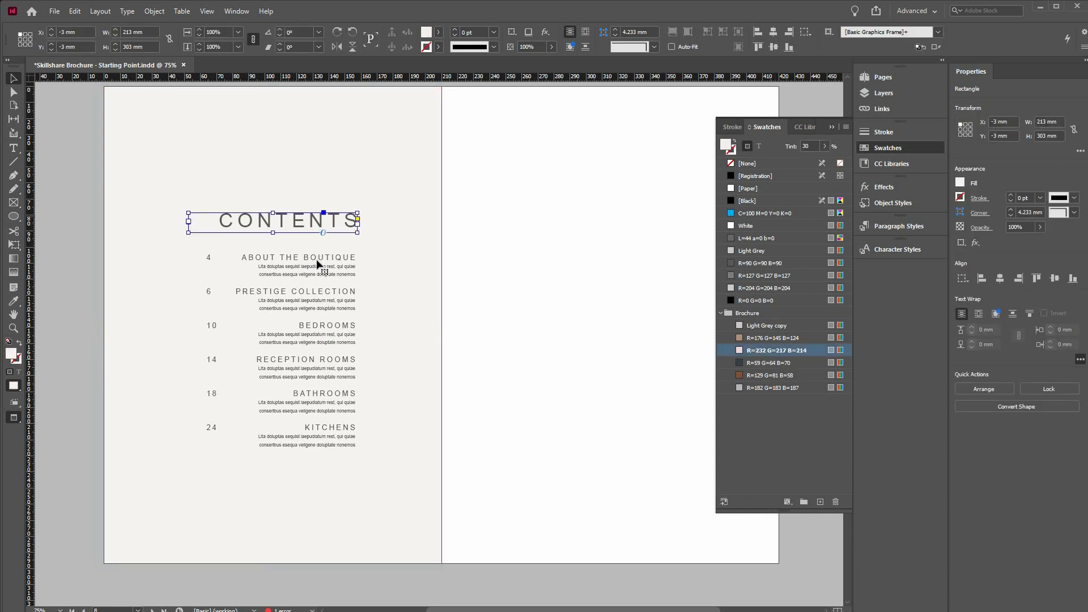
pyautogui.keyDown('shift'); pyautogui.click(316, 260); pyautogui.keyUp('shift')
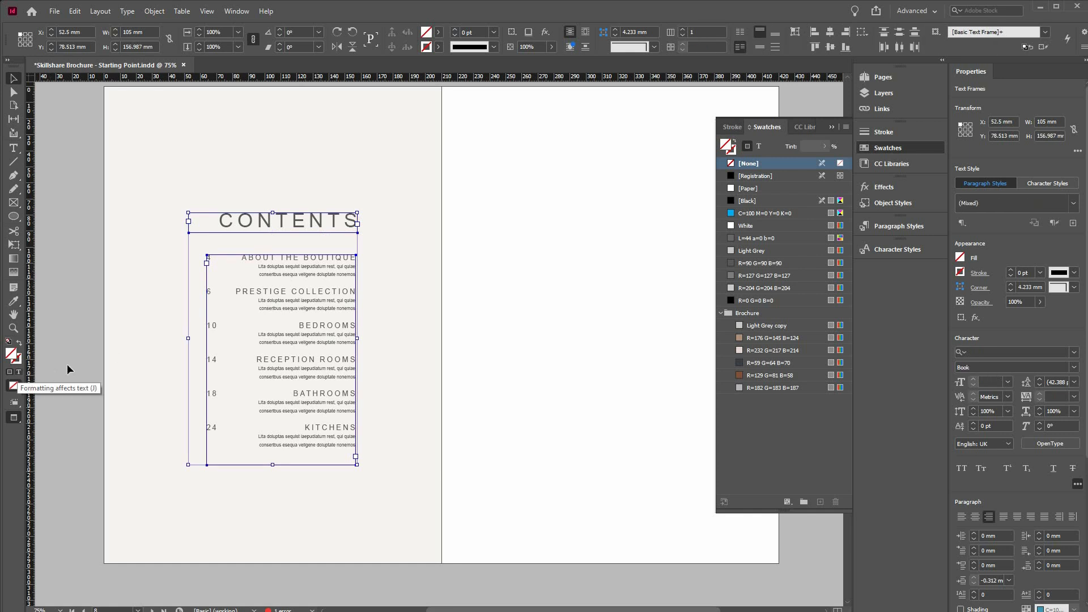
pyautogui.click(18, 372)
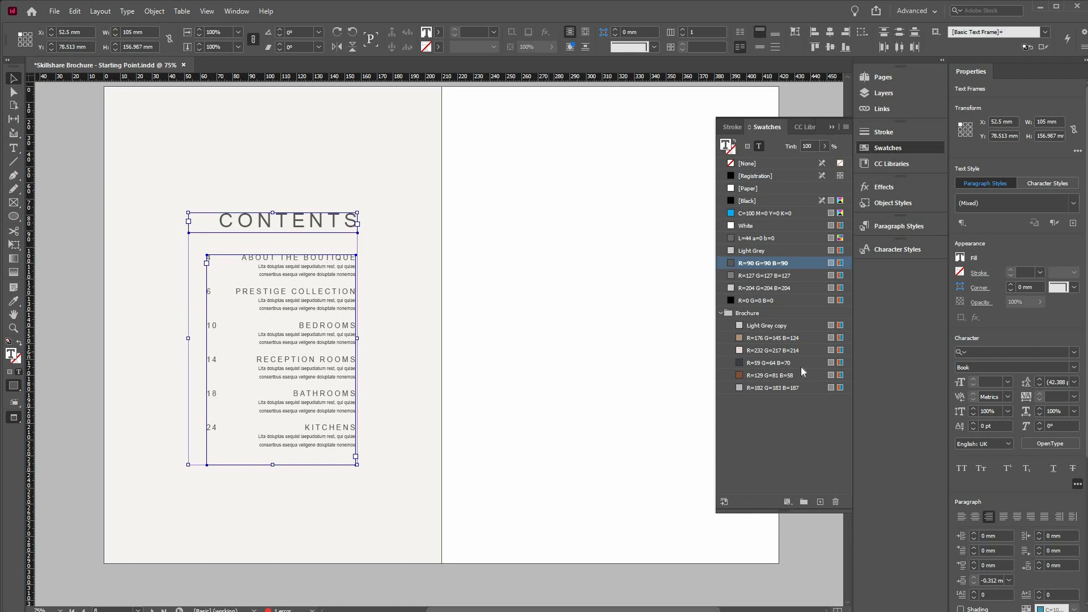
pyautogui.click(762, 363)
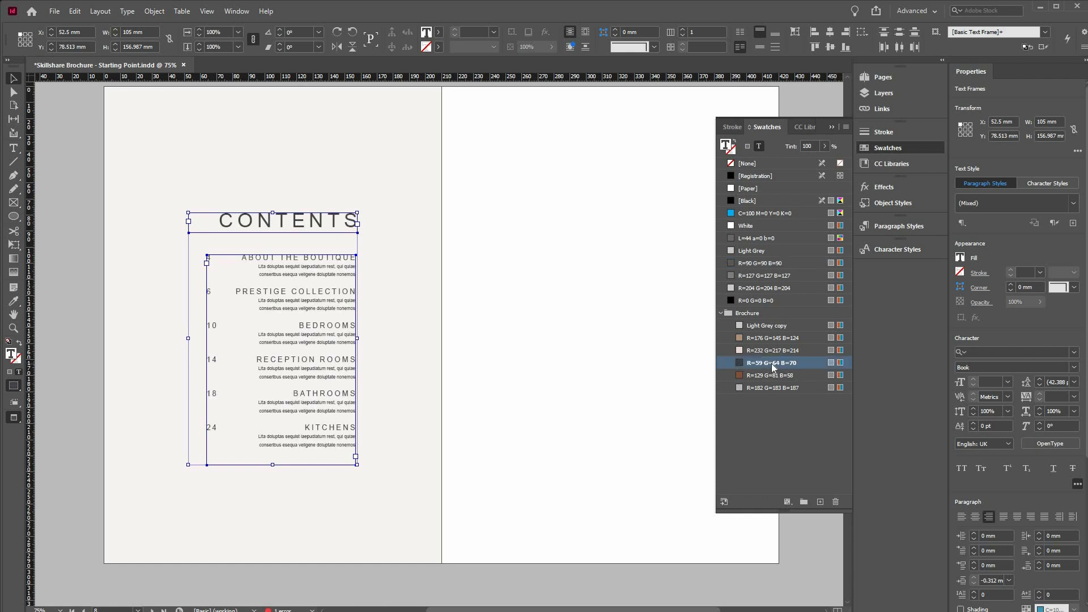
pyautogui.hotkey('ctrl', 'shift', 'a')
# Recolour only the CONTENTS heading text with the Brochure group's reddish-brown R=129 G=81 B=58 swatch.
pyautogui.click(319, 231)
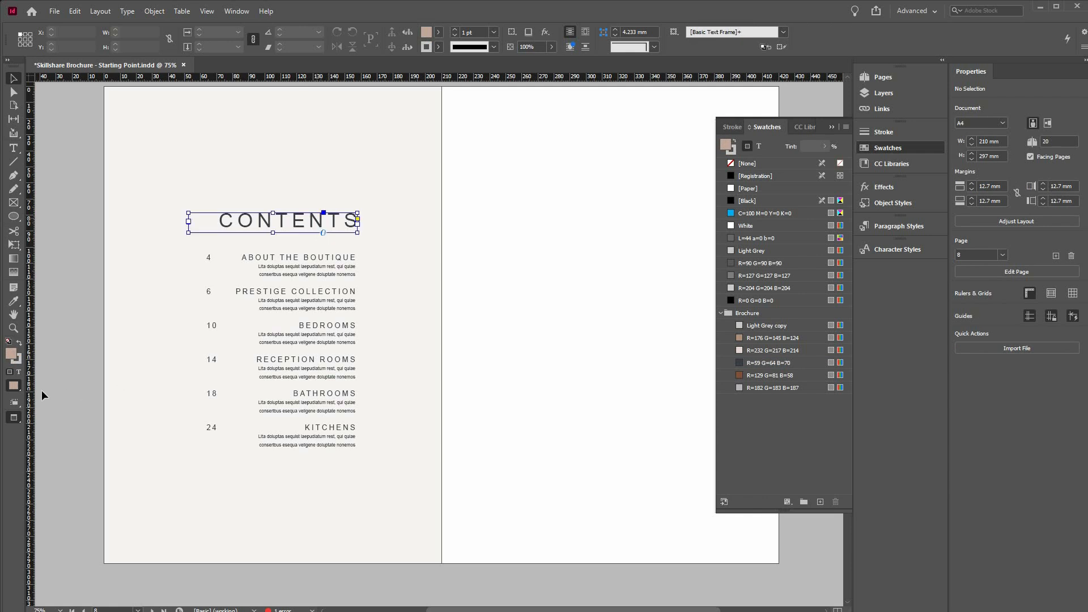
pyautogui.press('j')
pyautogui.click(784, 377)
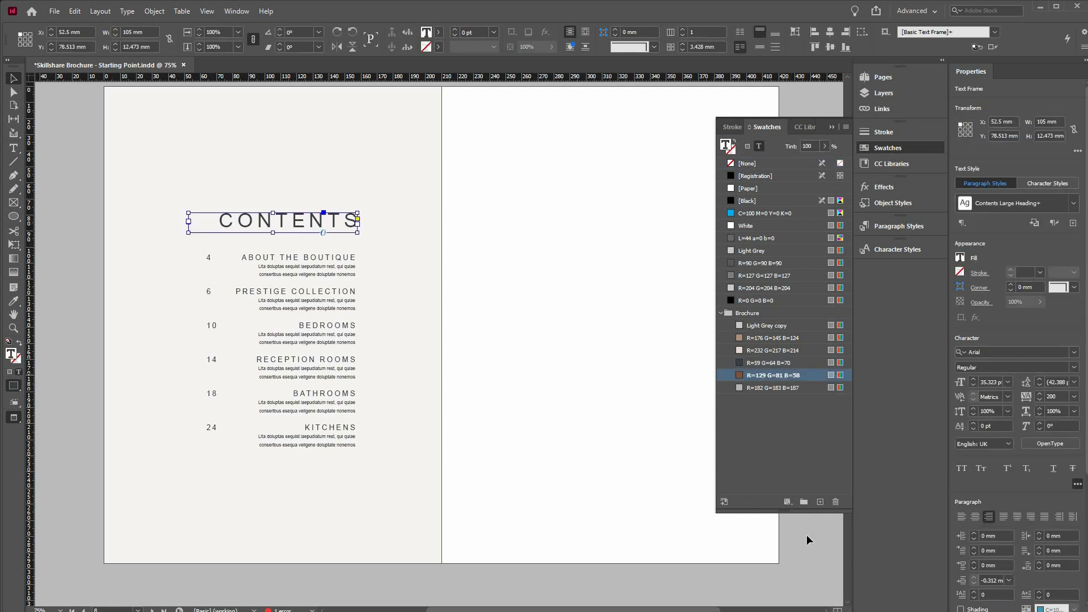
pyautogui.click(483, 142)
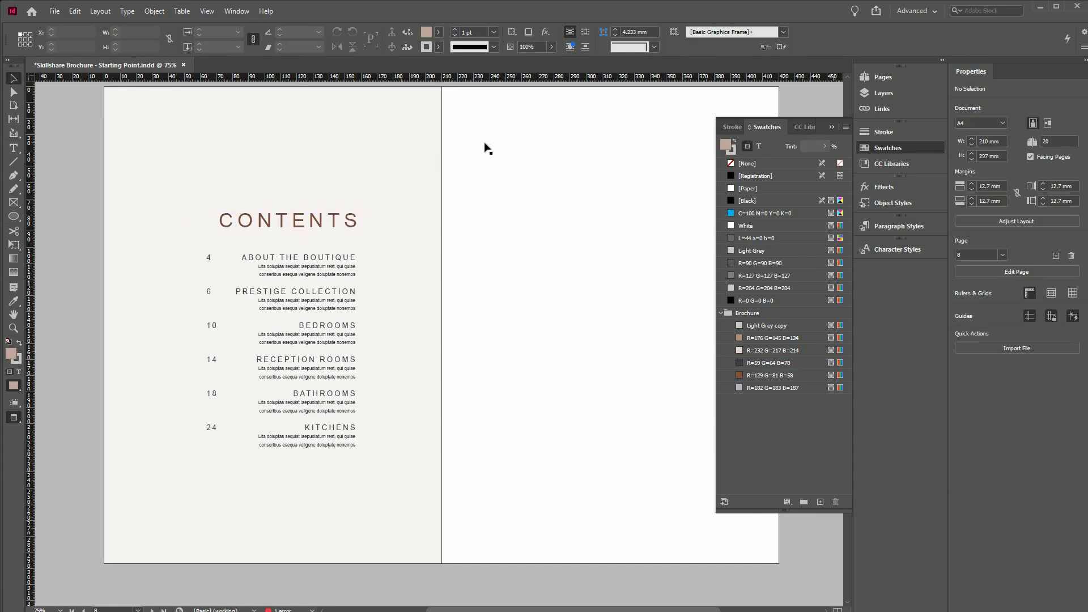
# Colour the drop-cap body text on the spread after Contents with the Brochure group's R=59 G=64 B=70 swatch.
pyautogui.scroll(-10, 585, 275)
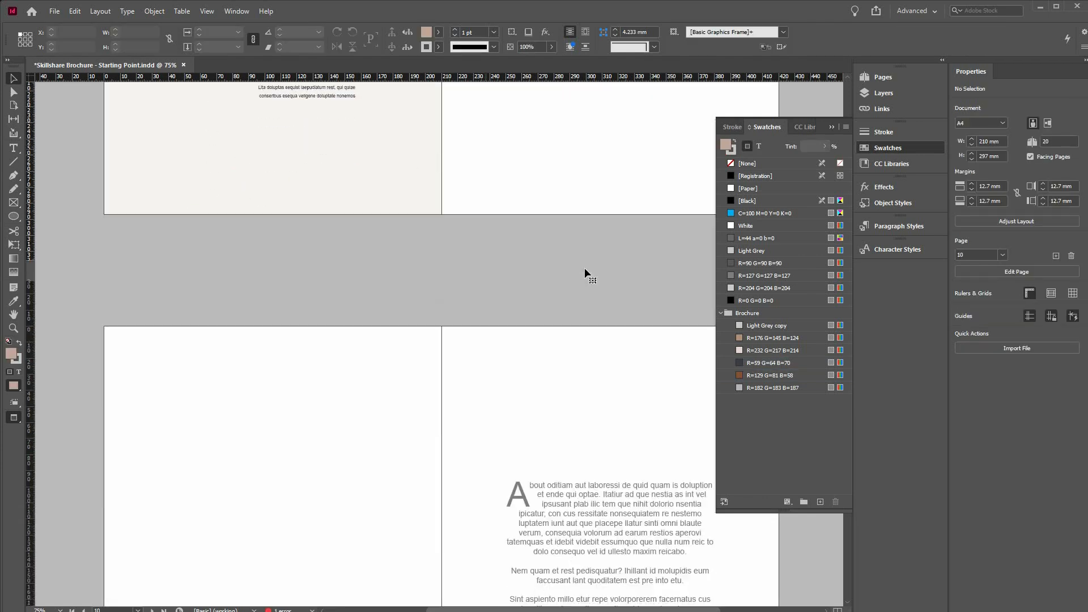
pyautogui.click(567, 297)
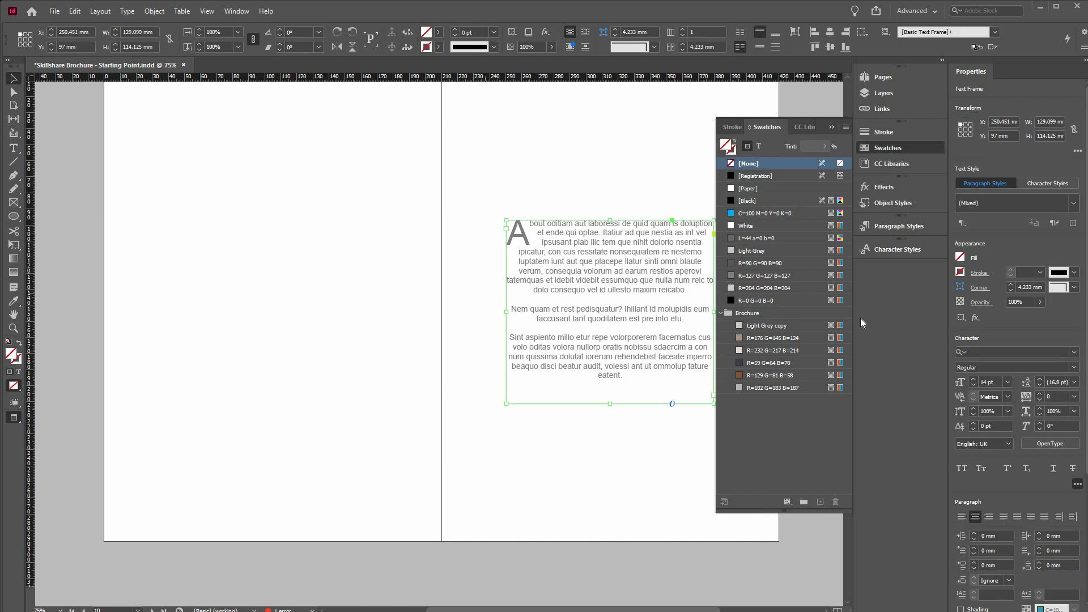
pyautogui.press('j')
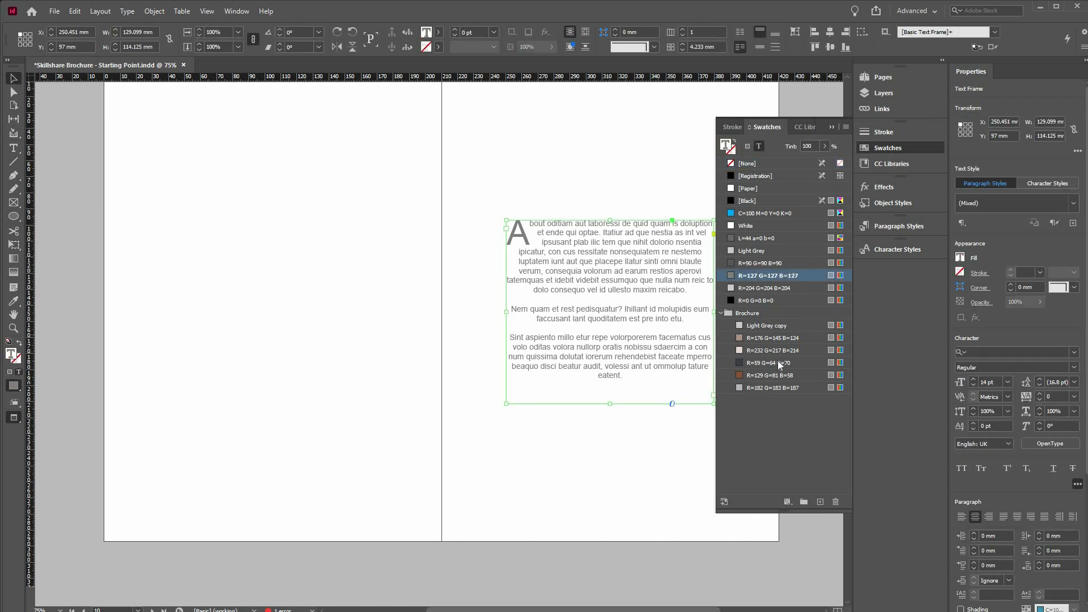
pyautogui.click(777, 387)
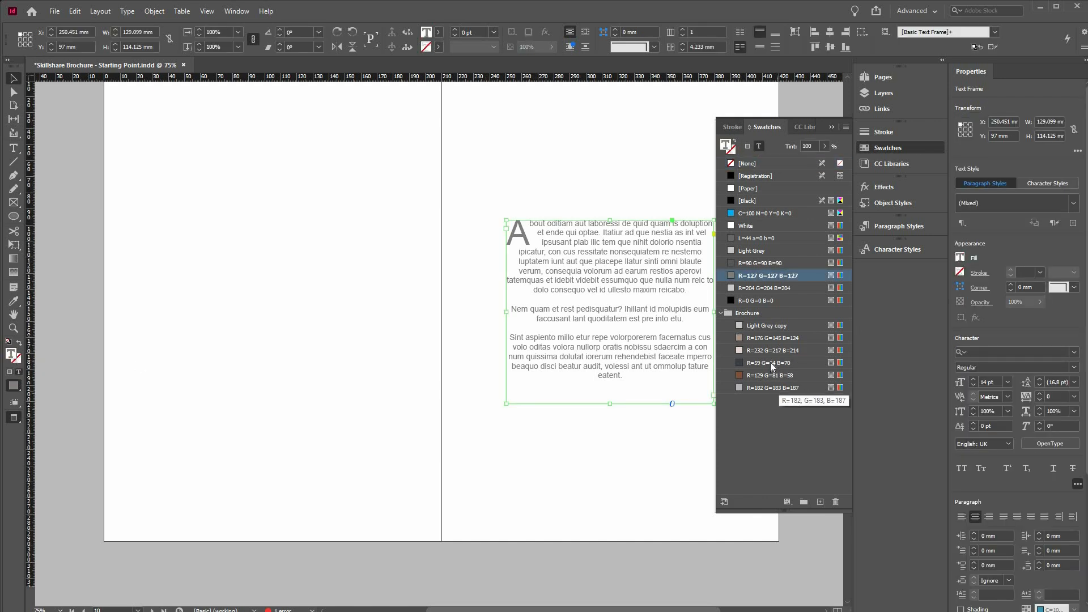
pyautogui.click(770, 364)
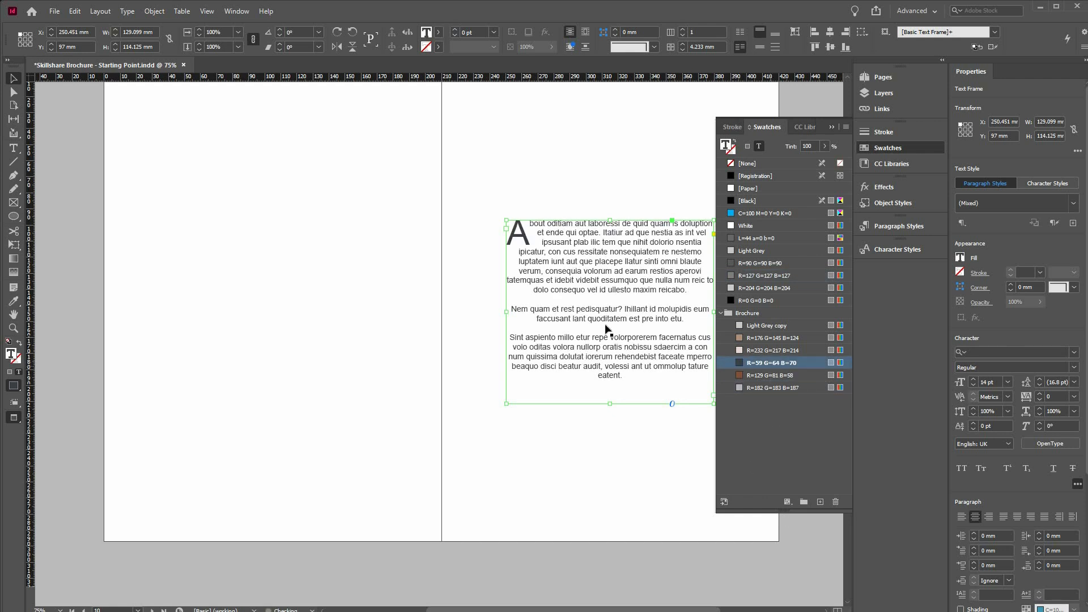
pyautogui.hotkey('ctrl', 'shift', 'a')
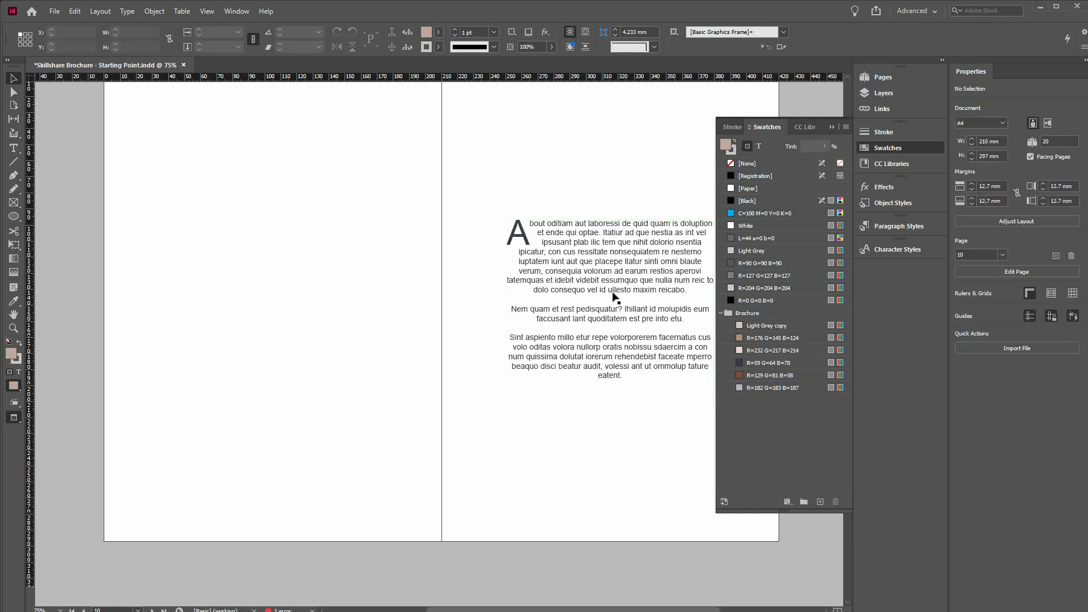
# Switch to Adobe Bridge and place the warm-lit living-room photo so it fills the blank page facing the drop-cap body text.
pyautogui.scroll(2, 102, 325)
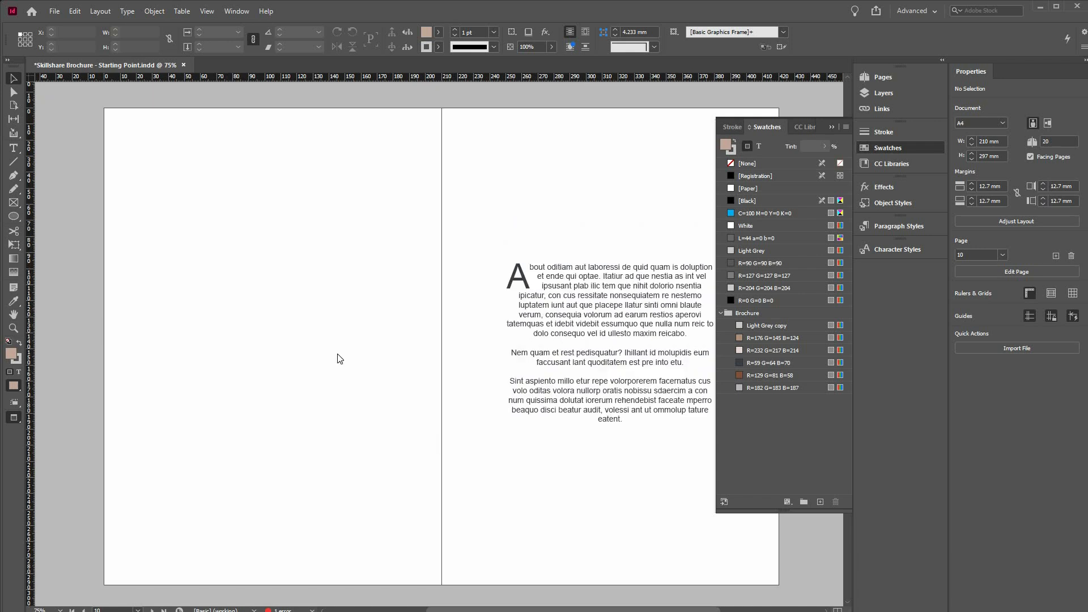
pyautogui.hotkey('alt', 'Tab')
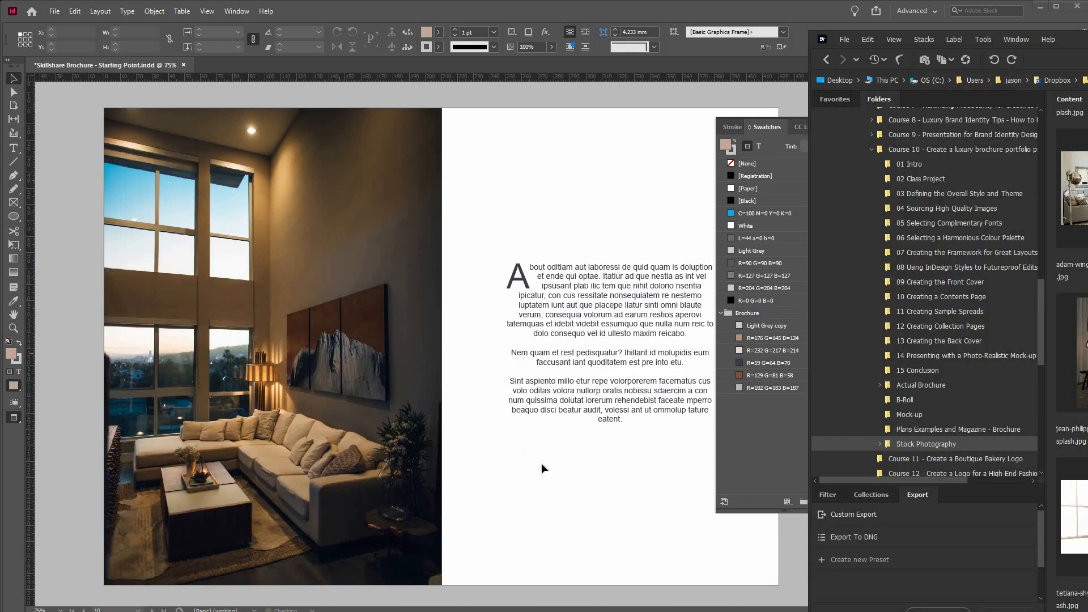
pyautogui.click(403, 512)
pyautogui.click(457, 493)
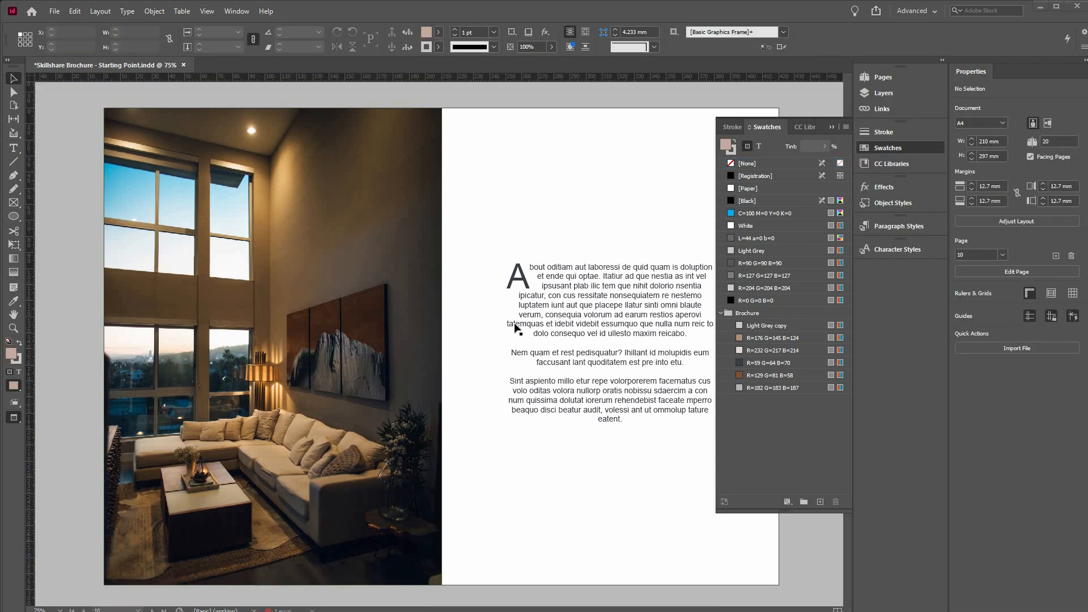
# Select the grey-bordered drop-cap paragraph on the following spread and check which swatch its text uses.
pyautogui.scroll(-10, 255, 331)
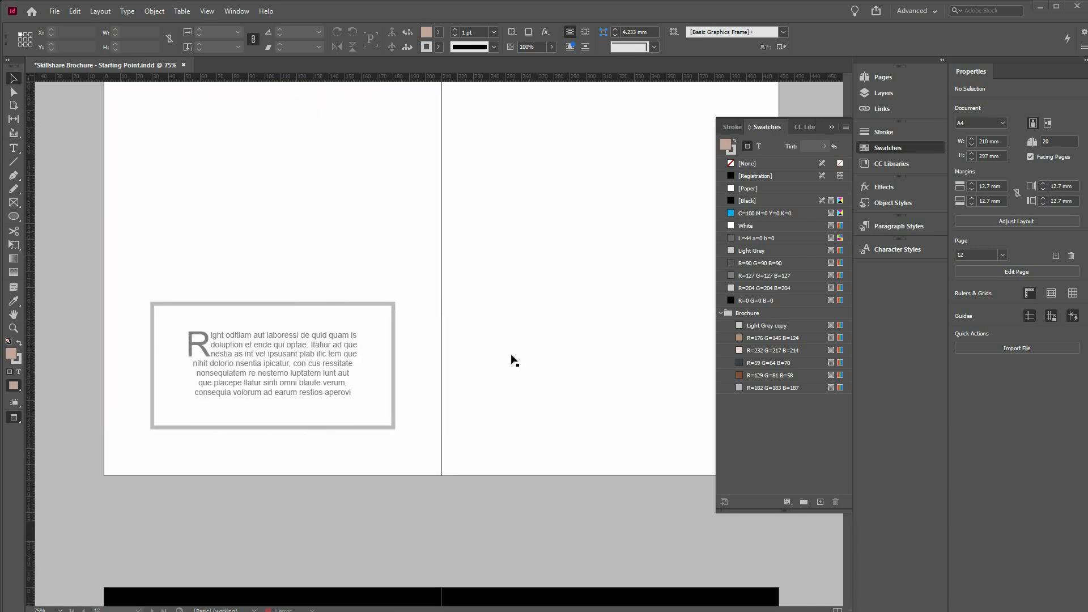
pyautogui.click(308, 363)
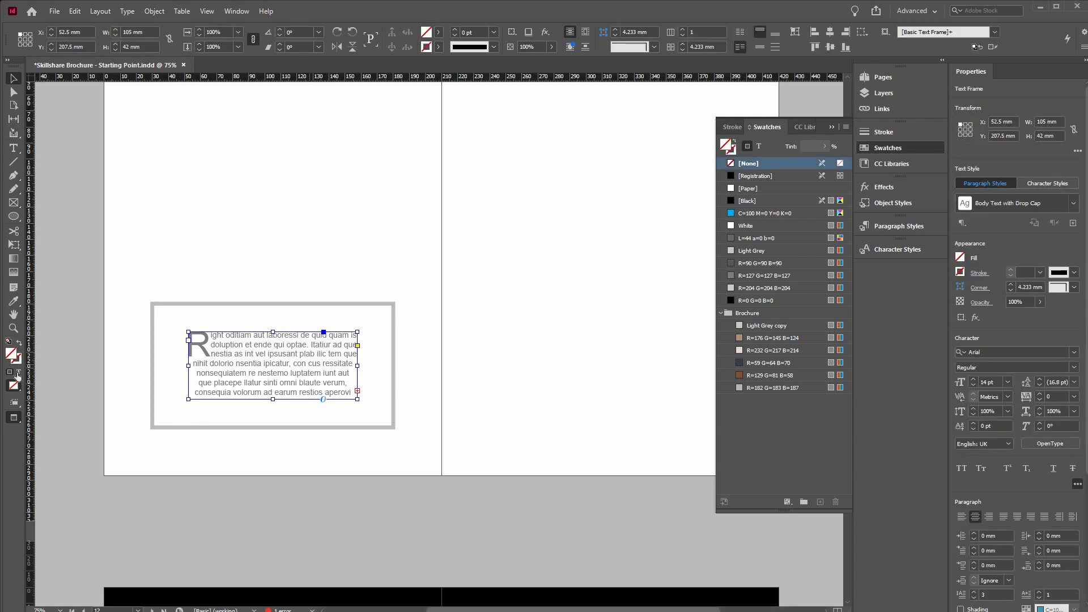
pyautogui.click(19, 372)
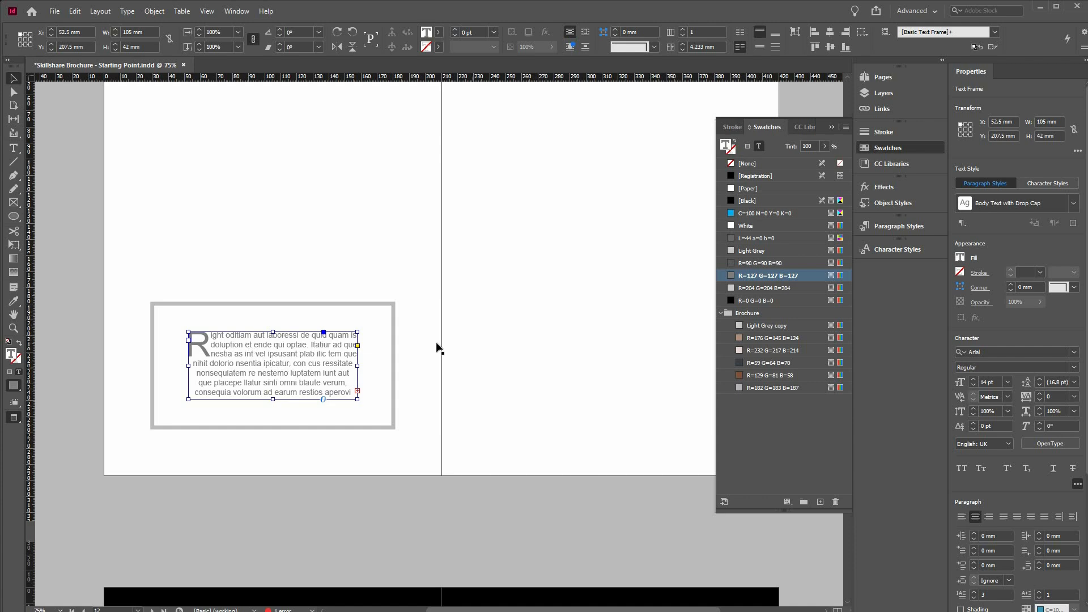
# Colour the AURRA COLLECTION heading text on the black spread with the Brochure group's R=176 G=145 B=124 swatch.
pyautogui.scroll(-7, 446, 347)
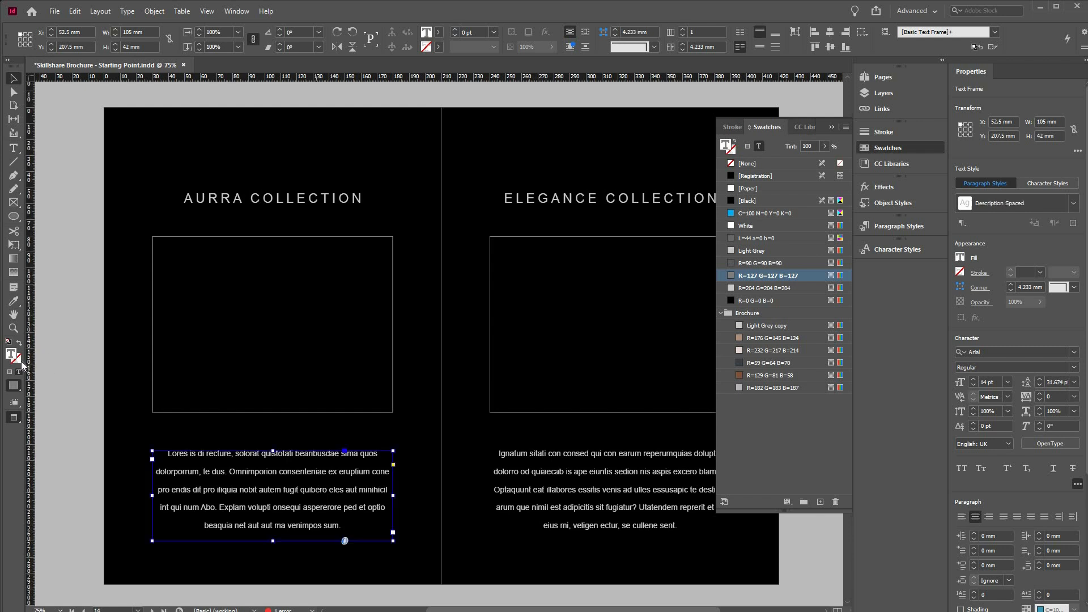
pyautogui.click(319, 491)
pyautogui.press('j')
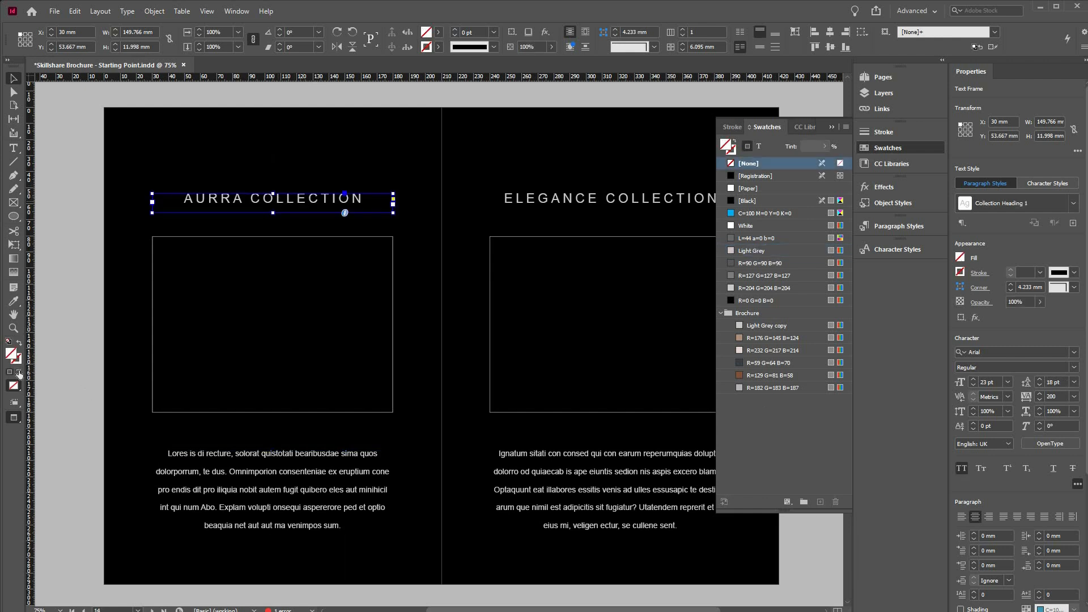
pyautogui.press('j')
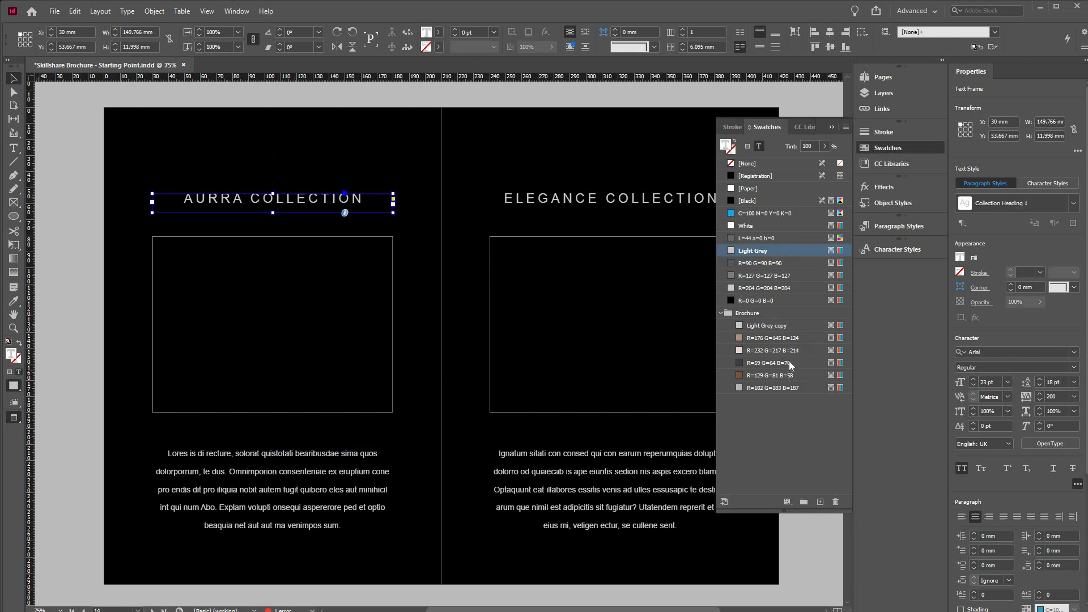
pyautogui.click(789, 339)
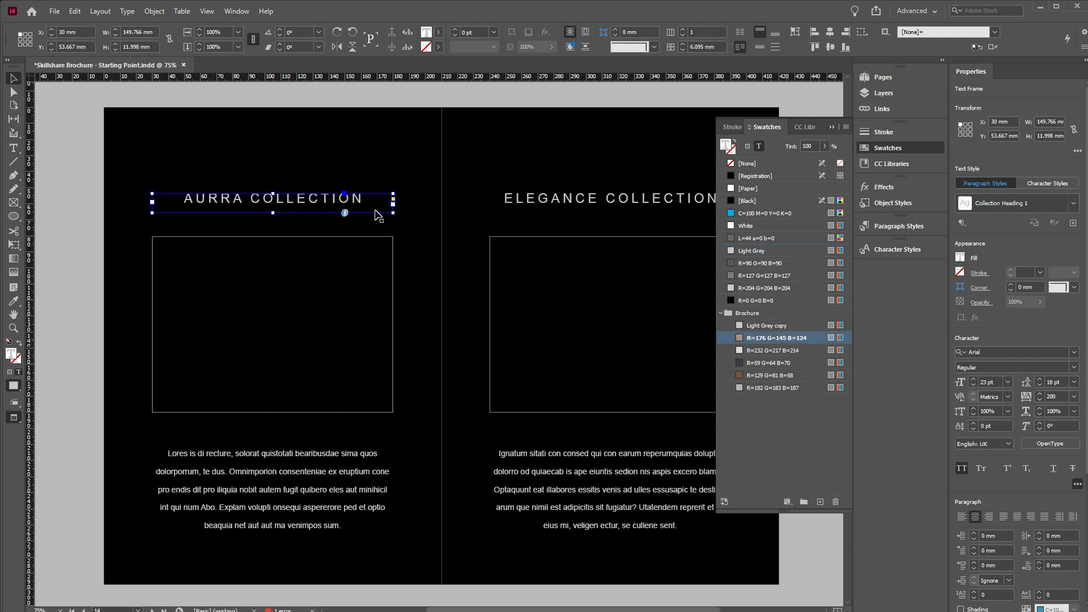
pyautogui.click(420, 389)
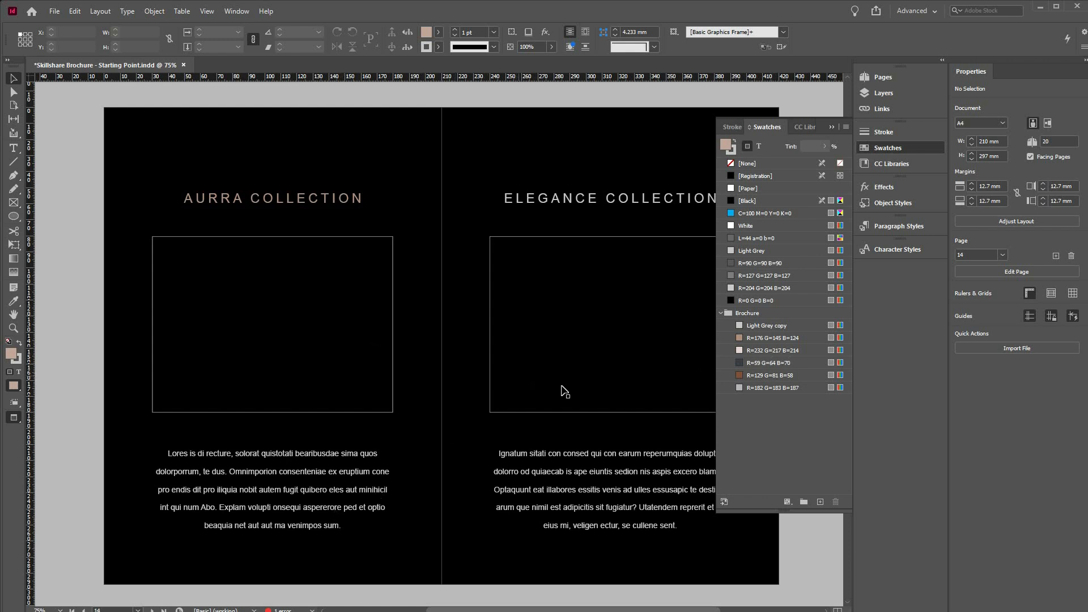
# Return to the Worksheet spread and review the colour palette circles on its photos.
pyautogui.scroll(5, 568, 381)
pyautogui.scroll(20, 568, 379)
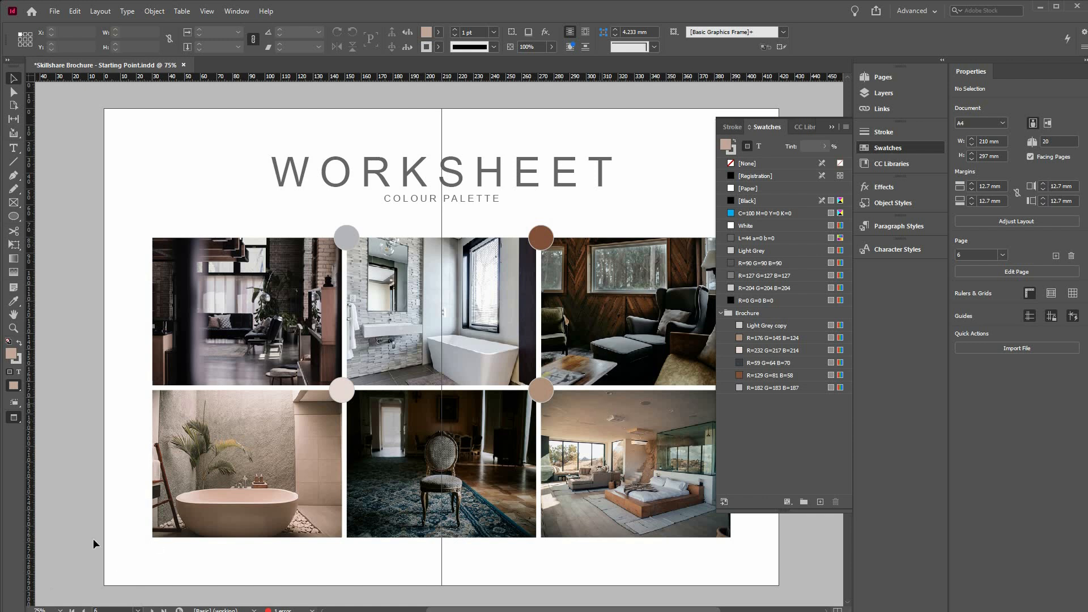
pyautogui.hotkey('ctrl', 'd')
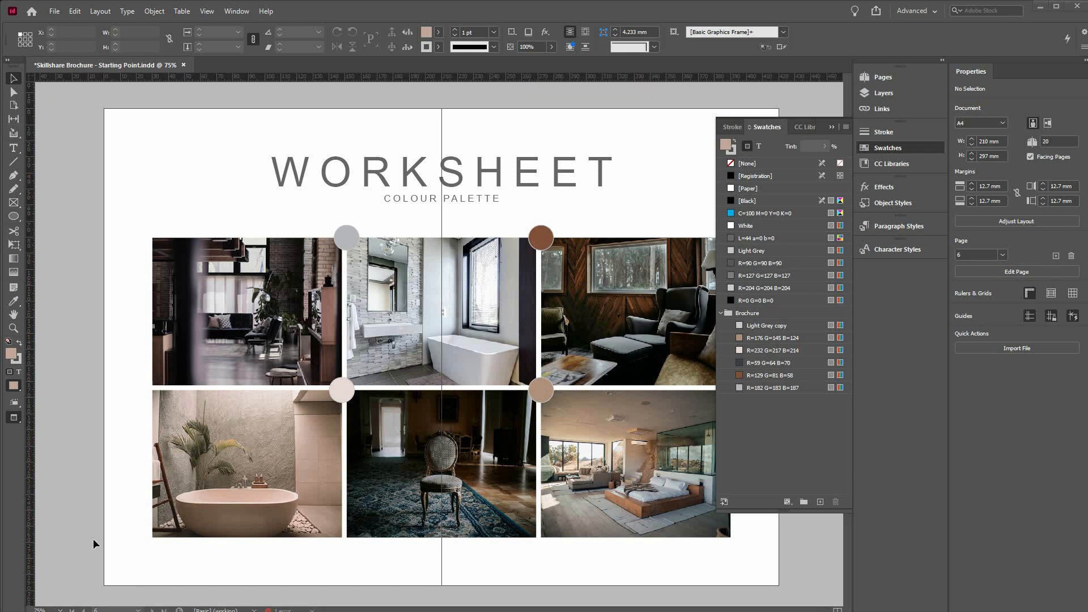